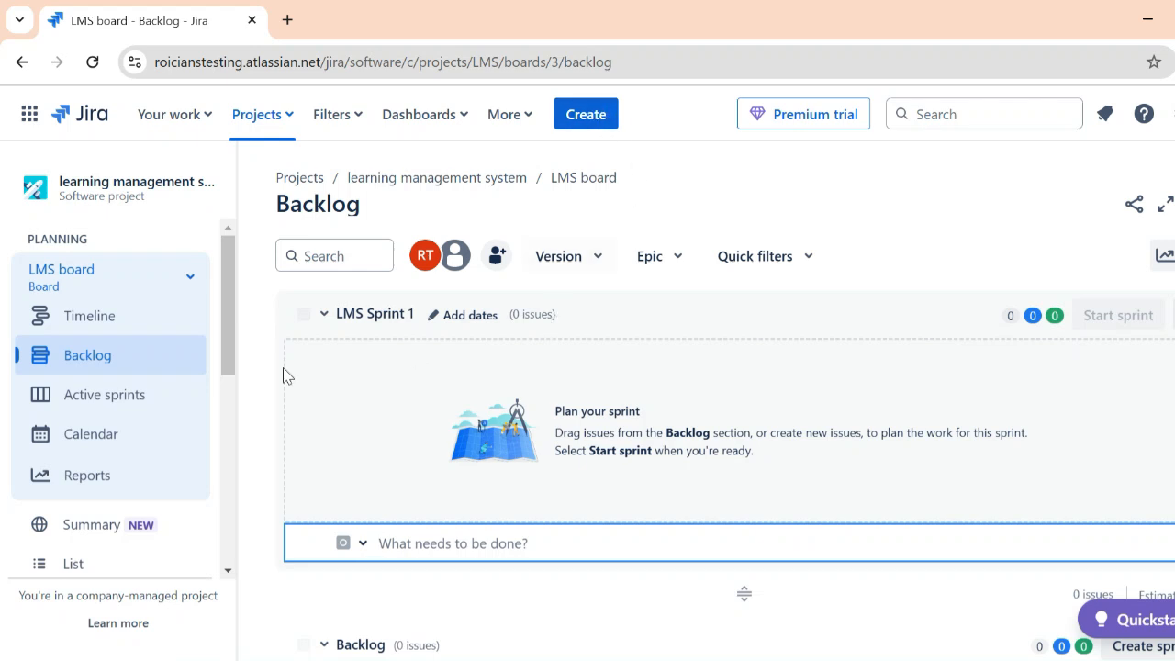
Start a new issue of type Epic with the summary "Student must be able to browse the course".
scroll(490, 451, "down", 2)
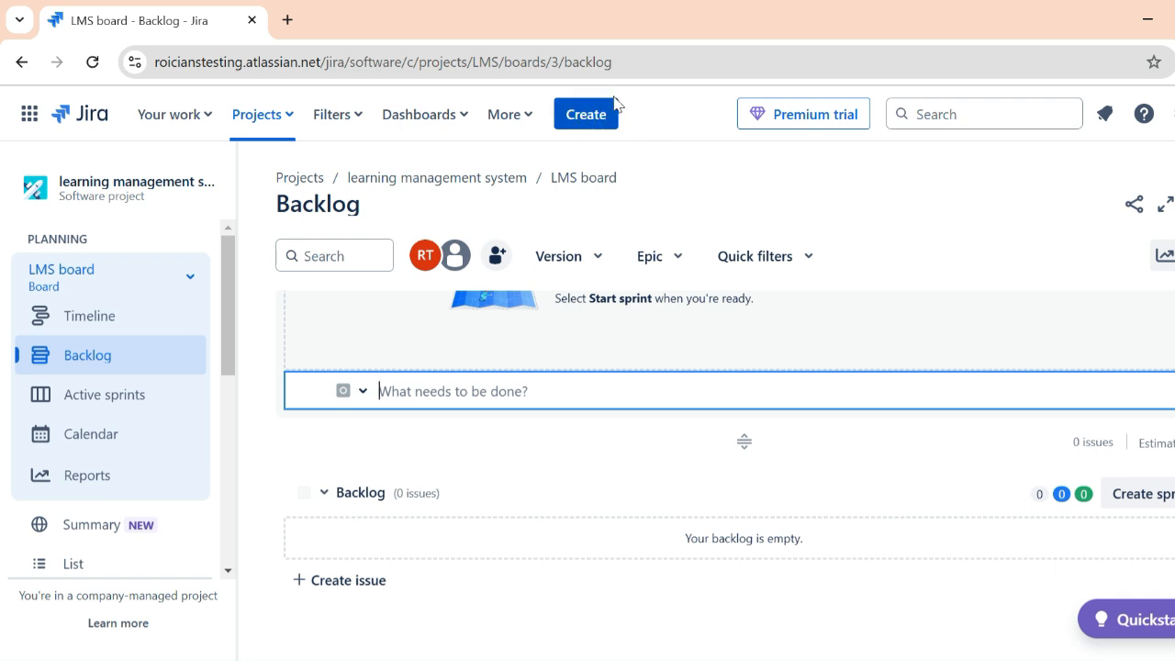
left_click(588, 114)
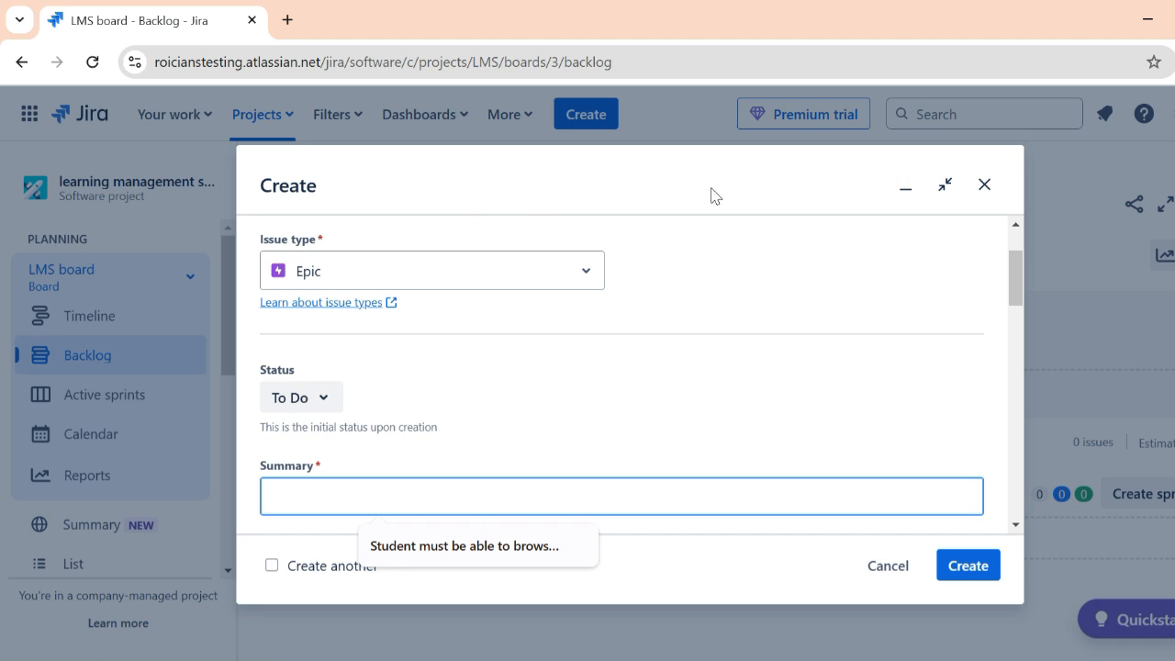
left_click(309, 272)
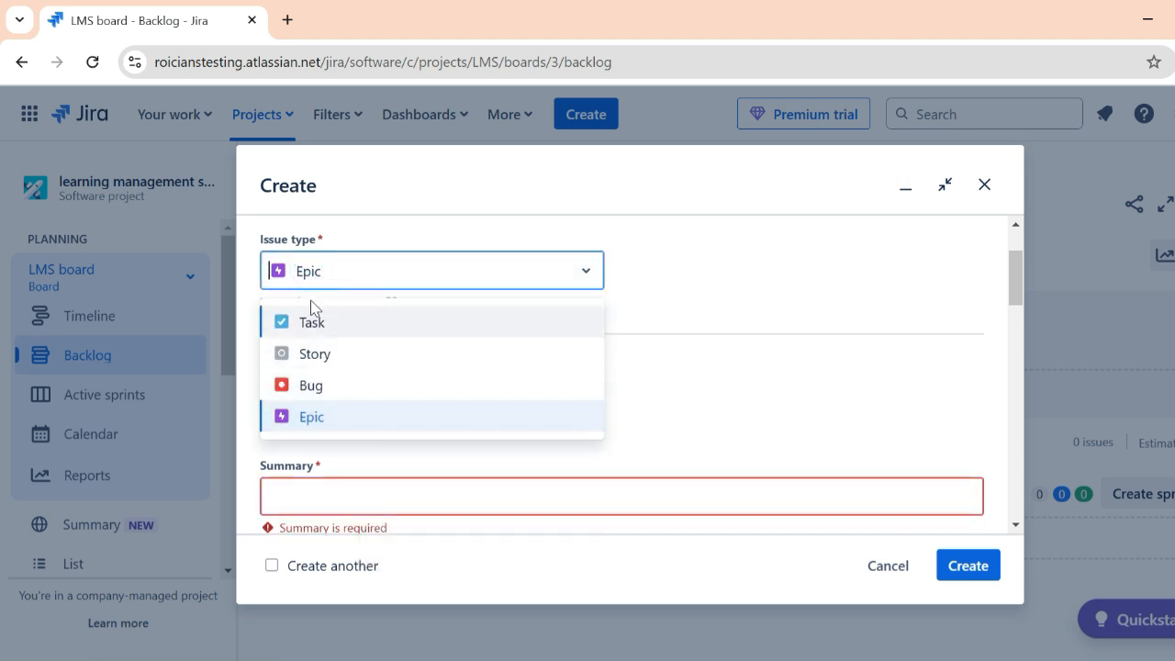
left_click(314, 423)
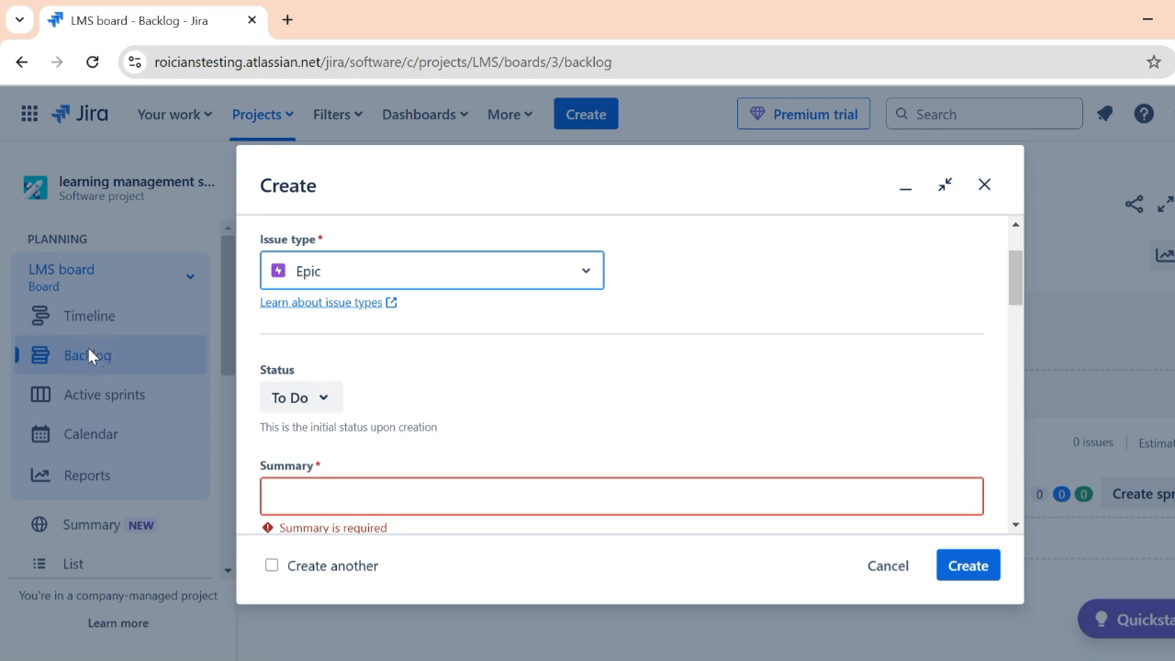
scroll(349, 443, "down", 1)
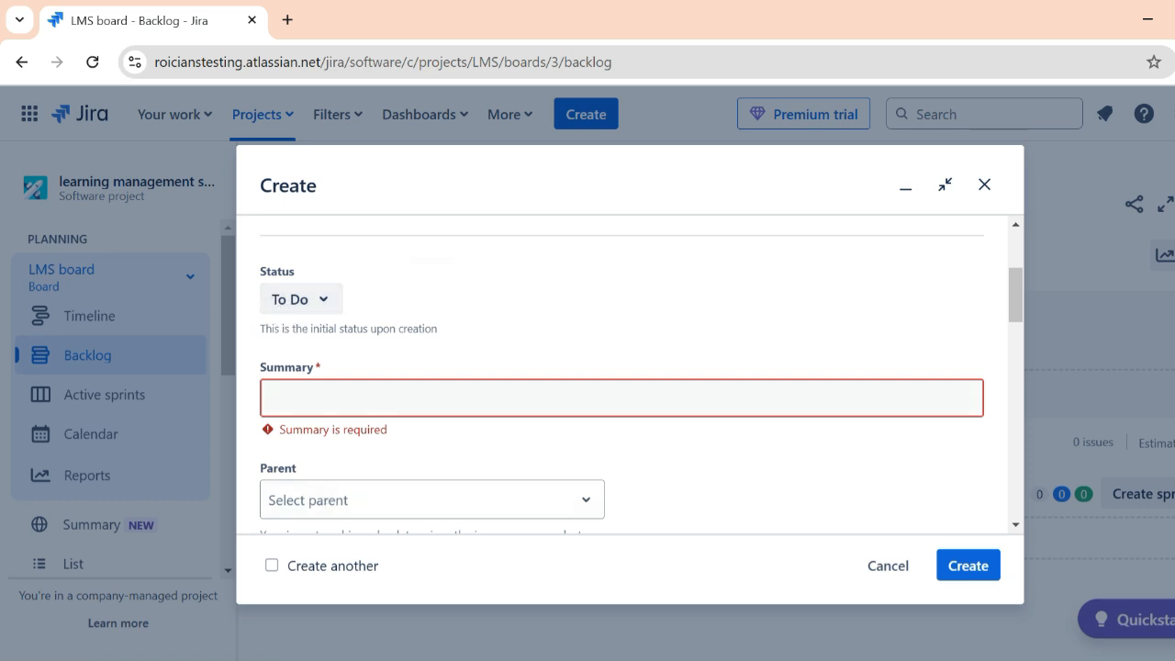
left_click(315, 396)
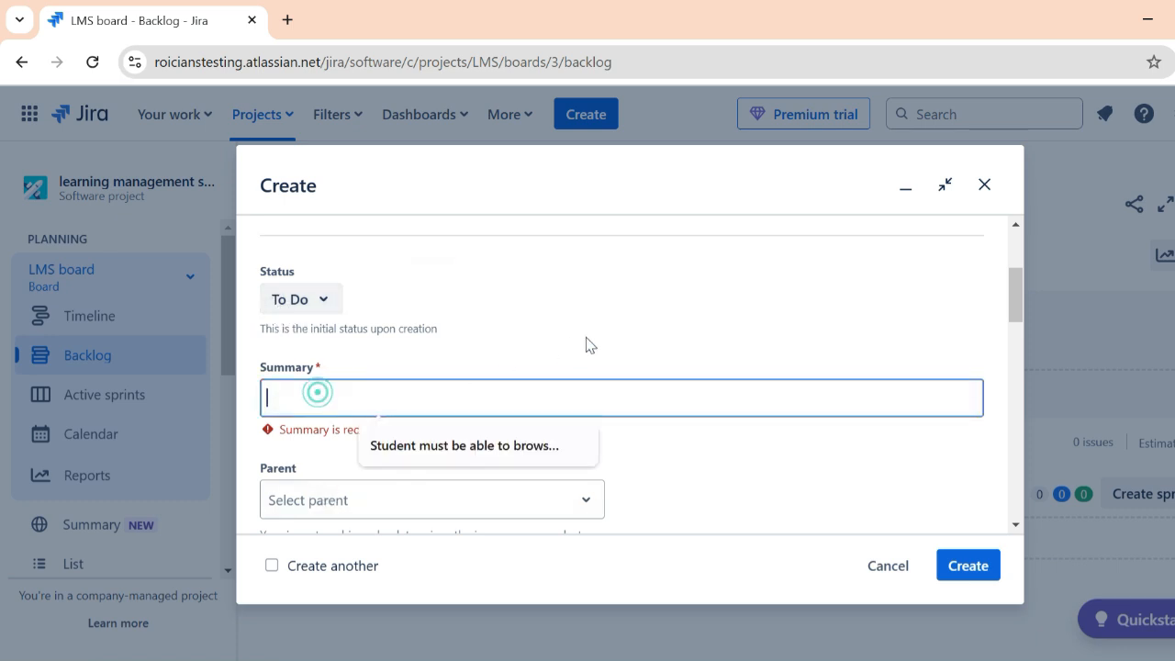
left_click(464, 450)
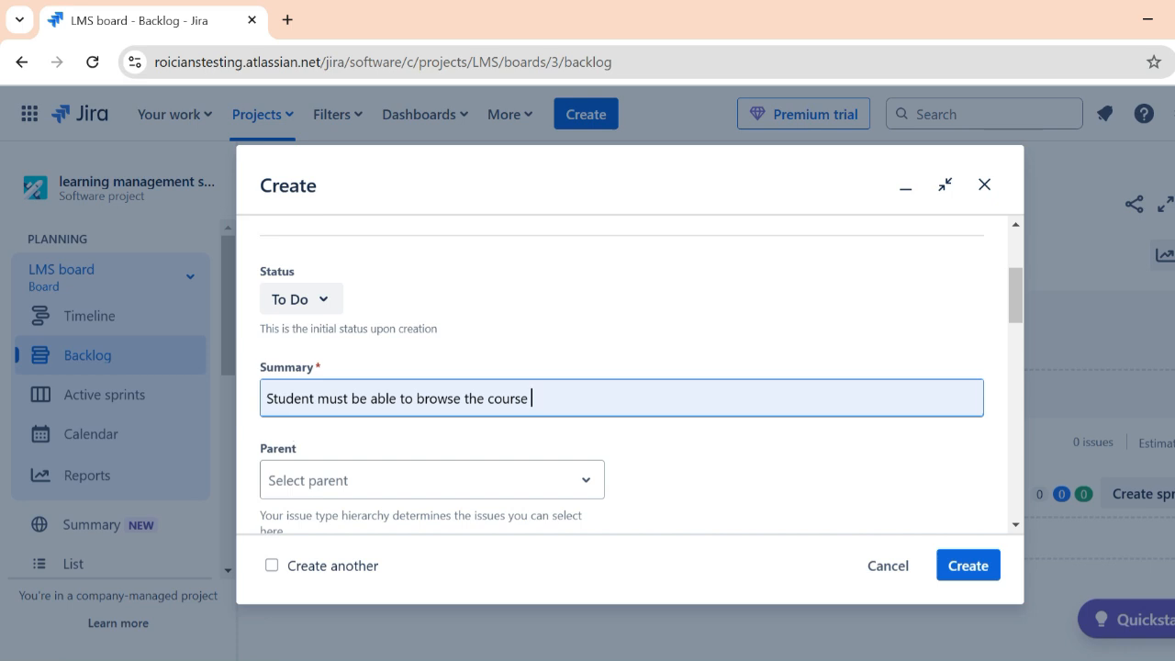
Enter the epic's description "With browse option students will be able browse course in different categories and with differ".
scroll(629, 376, "down", 2)
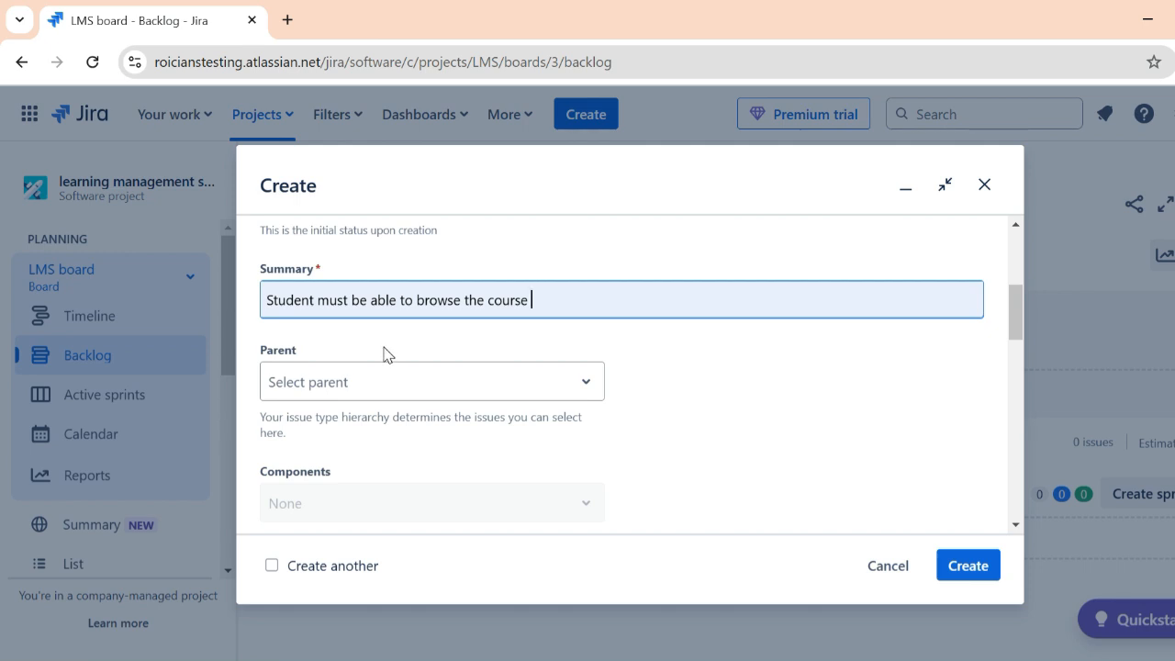
scroll(386, 354, "down", 2)
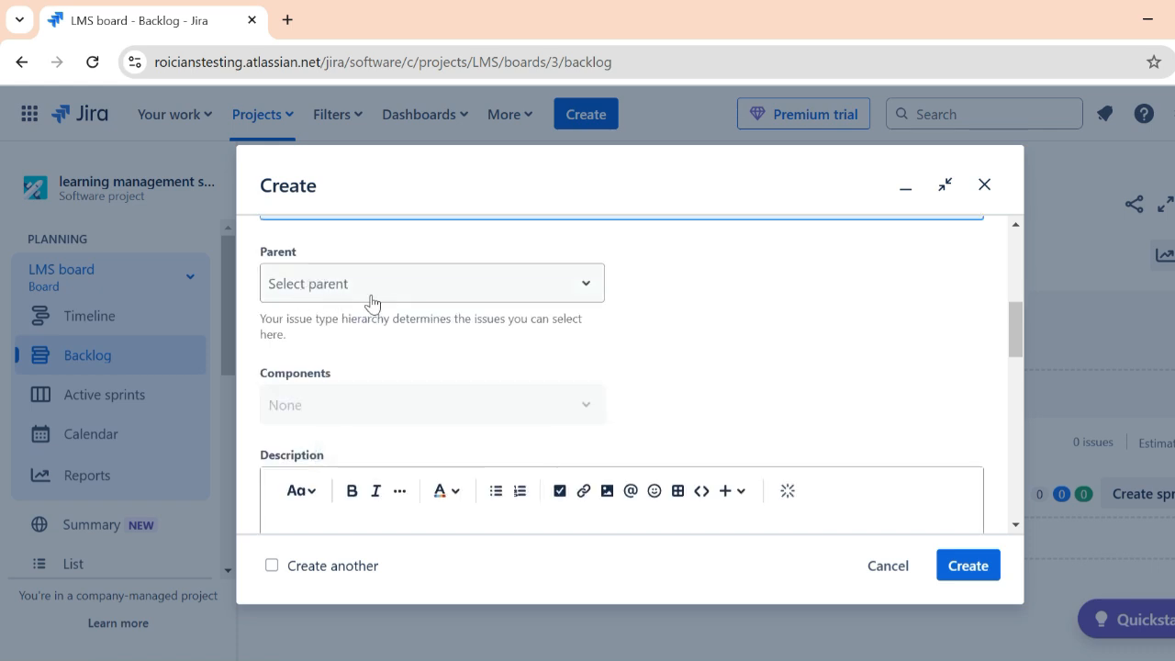
scroll(450, 479, "down", 4)
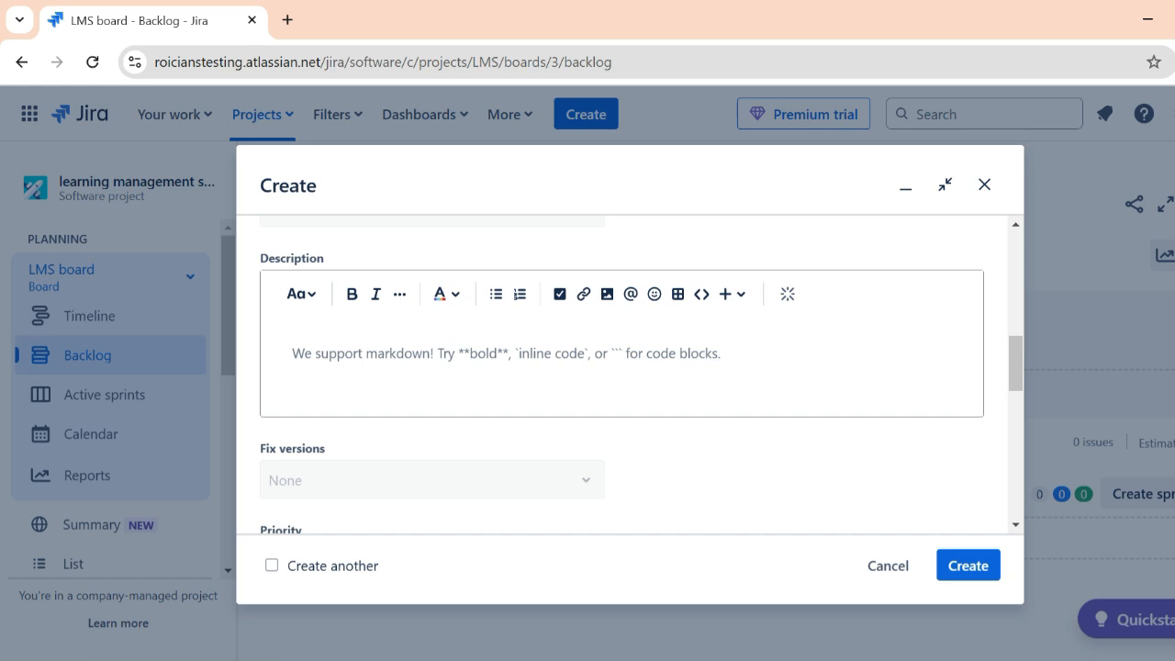
left_click(356, 385)
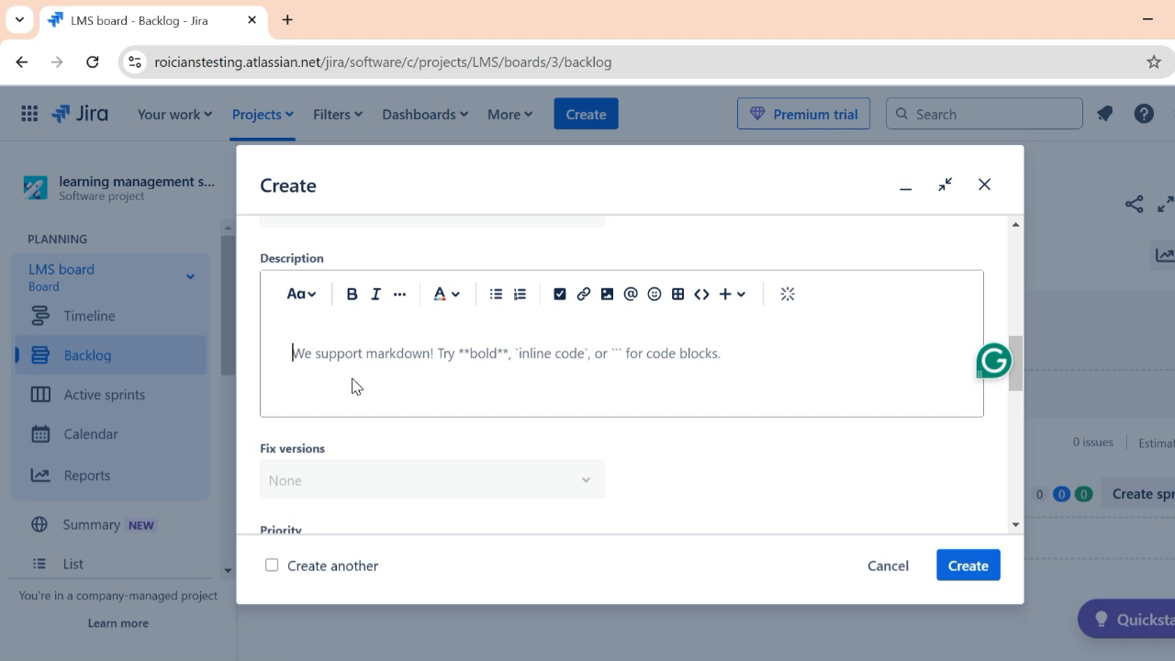
type("With ")
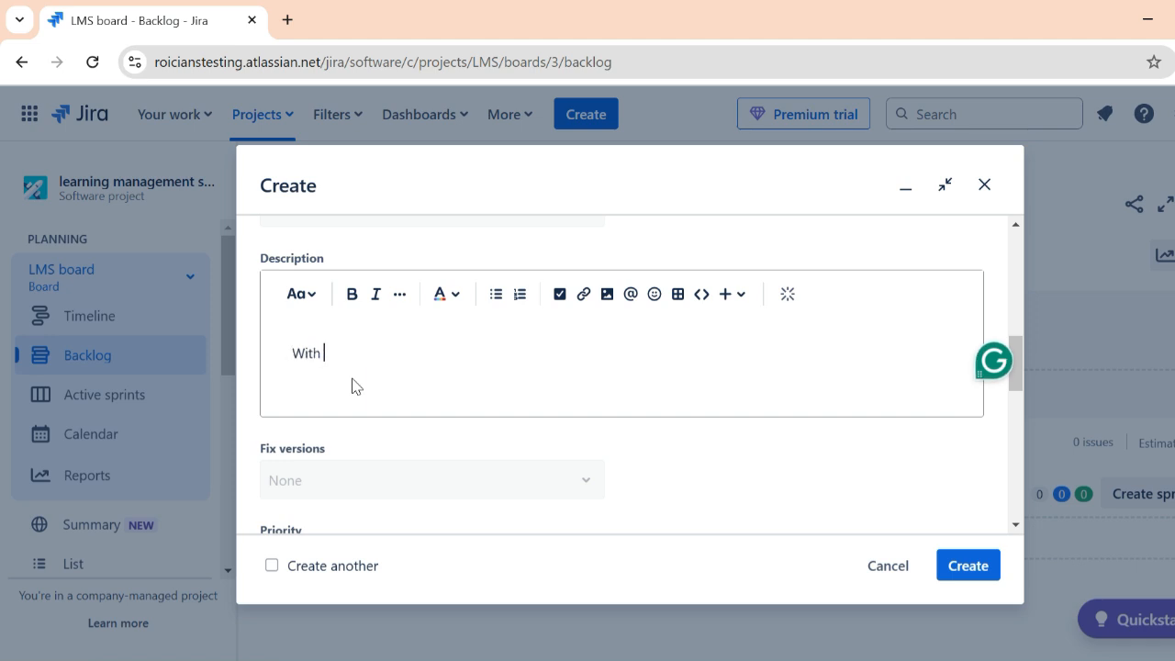
type("browse option students wil")
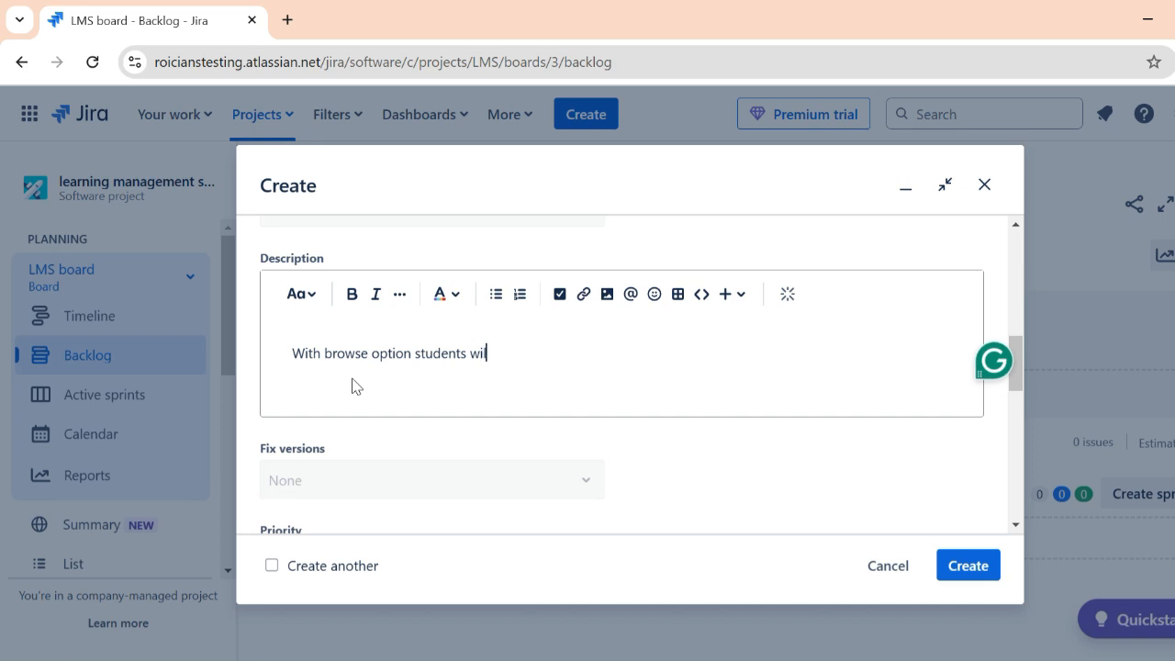
type("l be able browse")
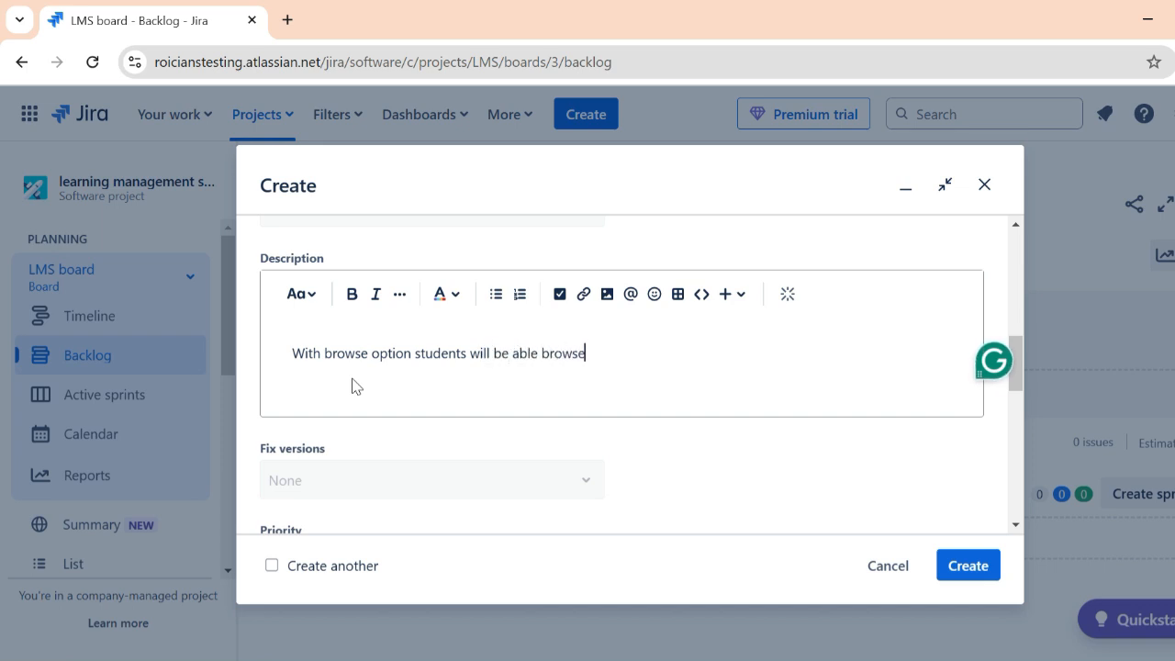
type(" course in diff")
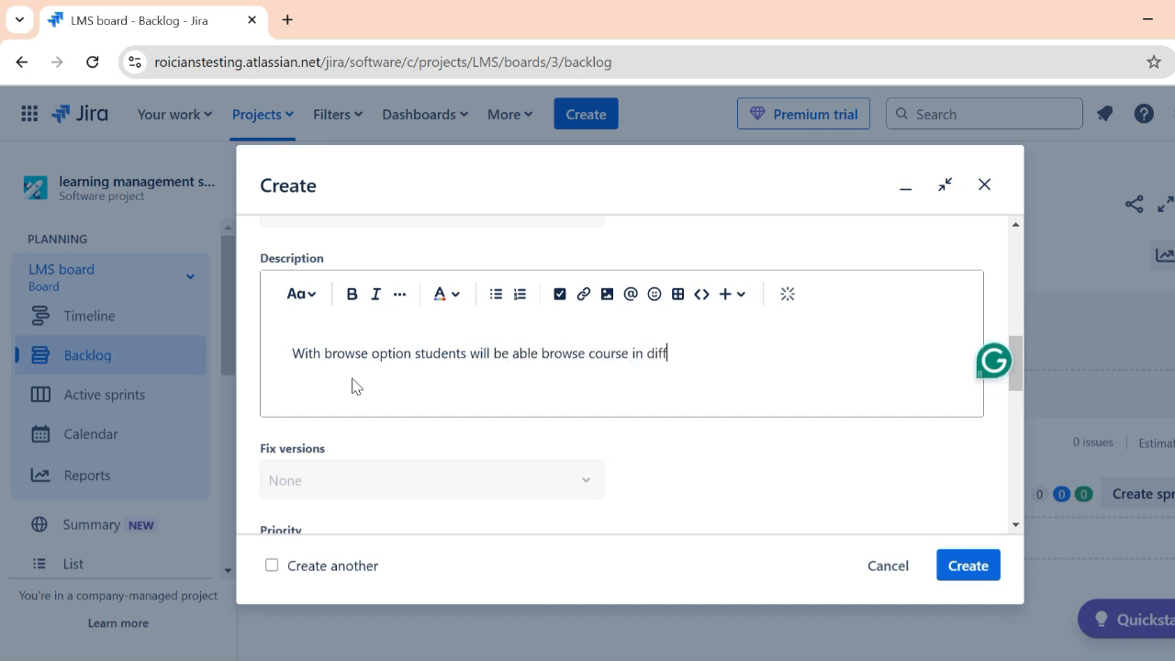
type("erent categories and with differ")
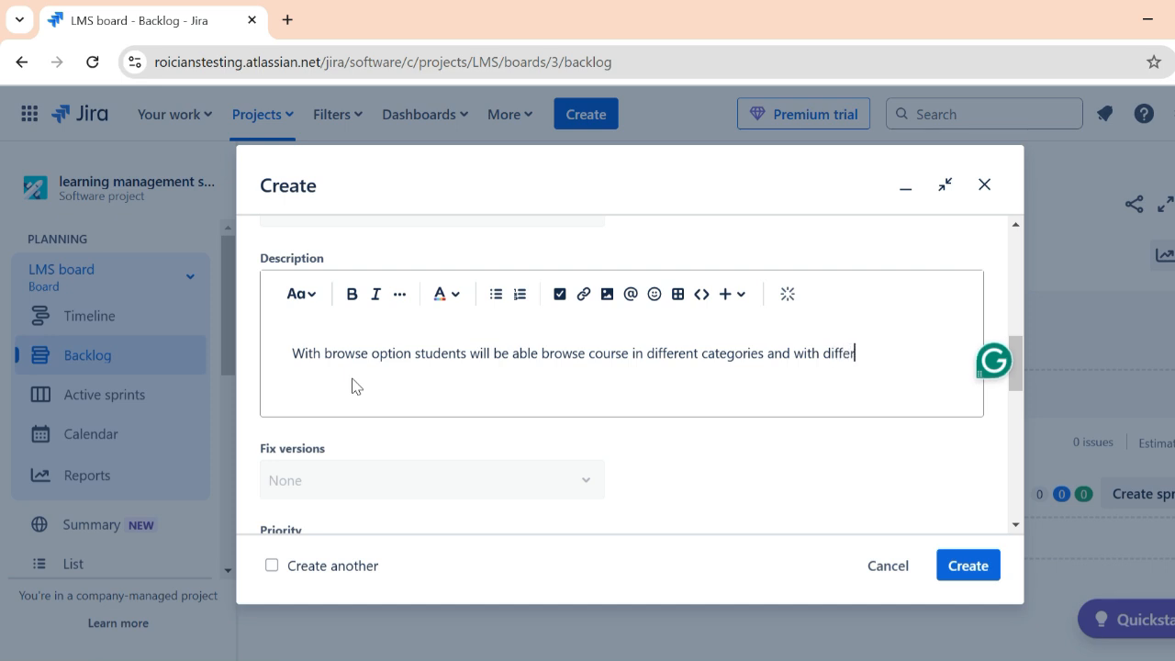
Set the new epic's priority to Highest.
scroll(354, 386, "down", 2)
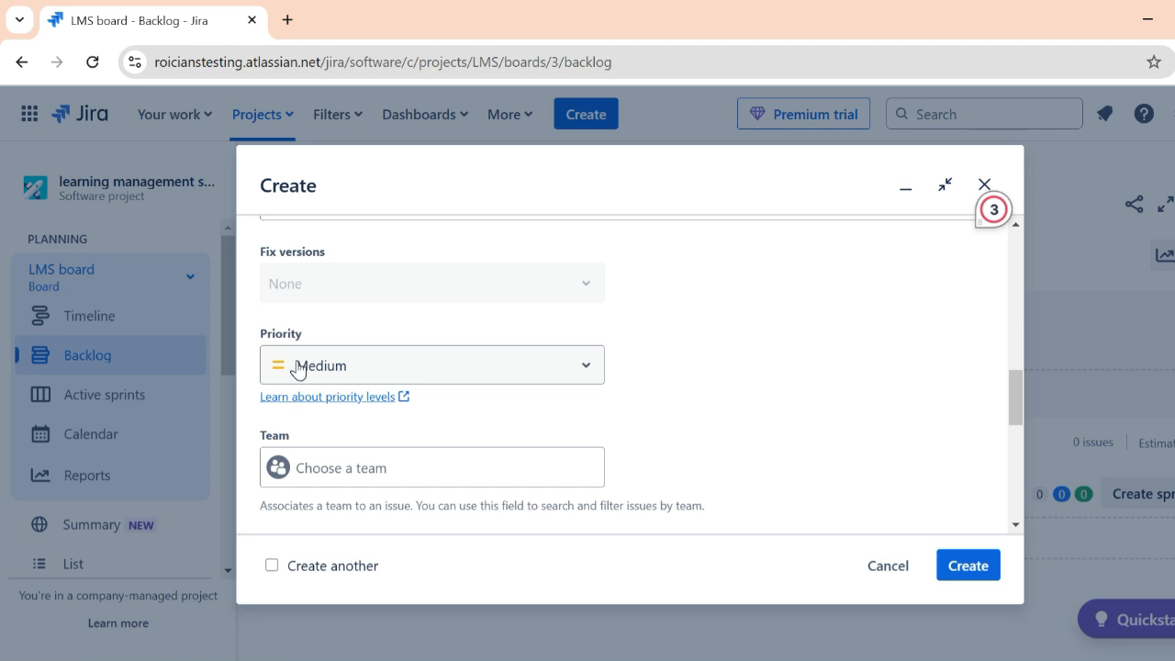
left_click(296, 368)
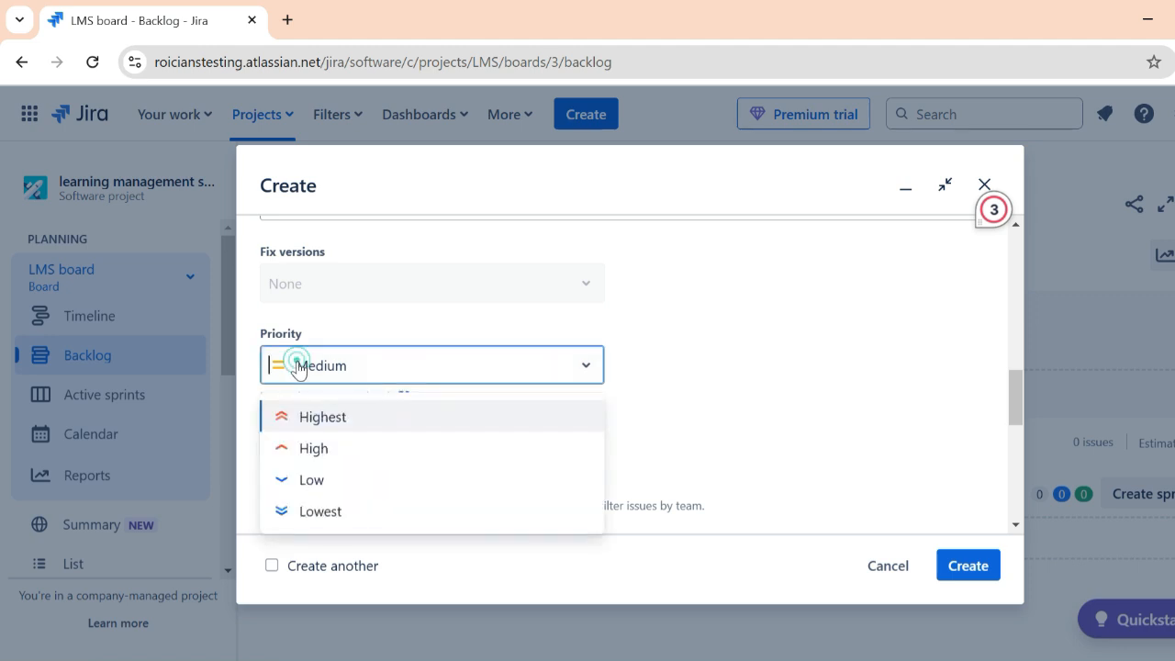
left_click(308, 417)
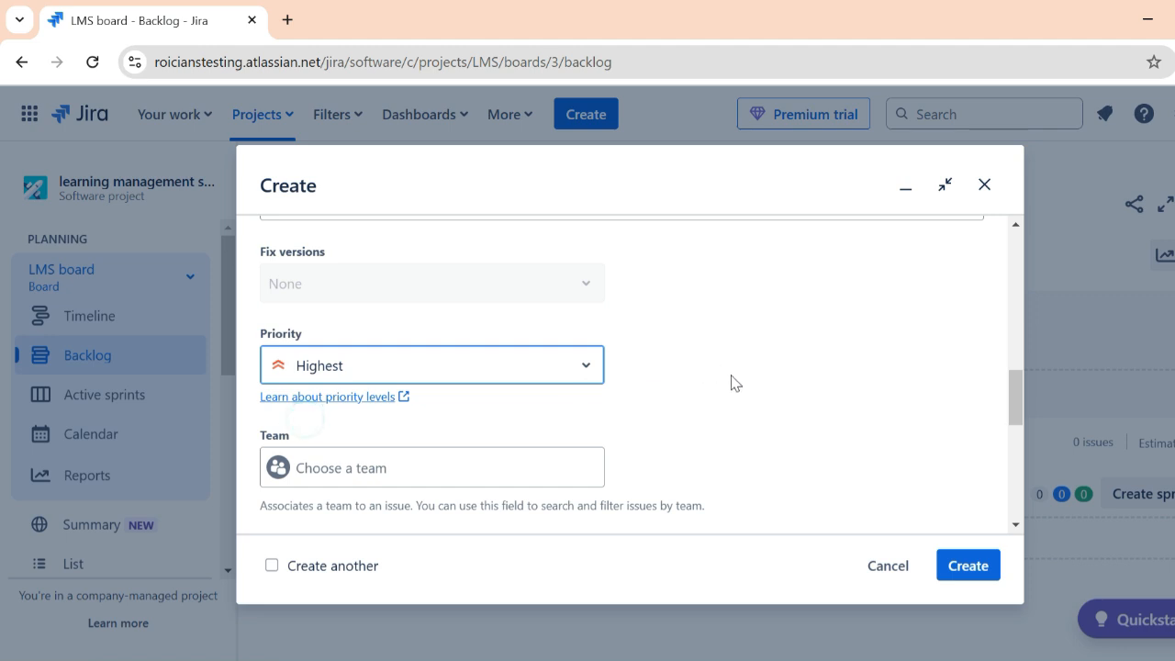
Assign the new epic to yourself, leaving the team, labels, attachment, linked issues and sprint empty.
scroll(729, 383, "down", 2)
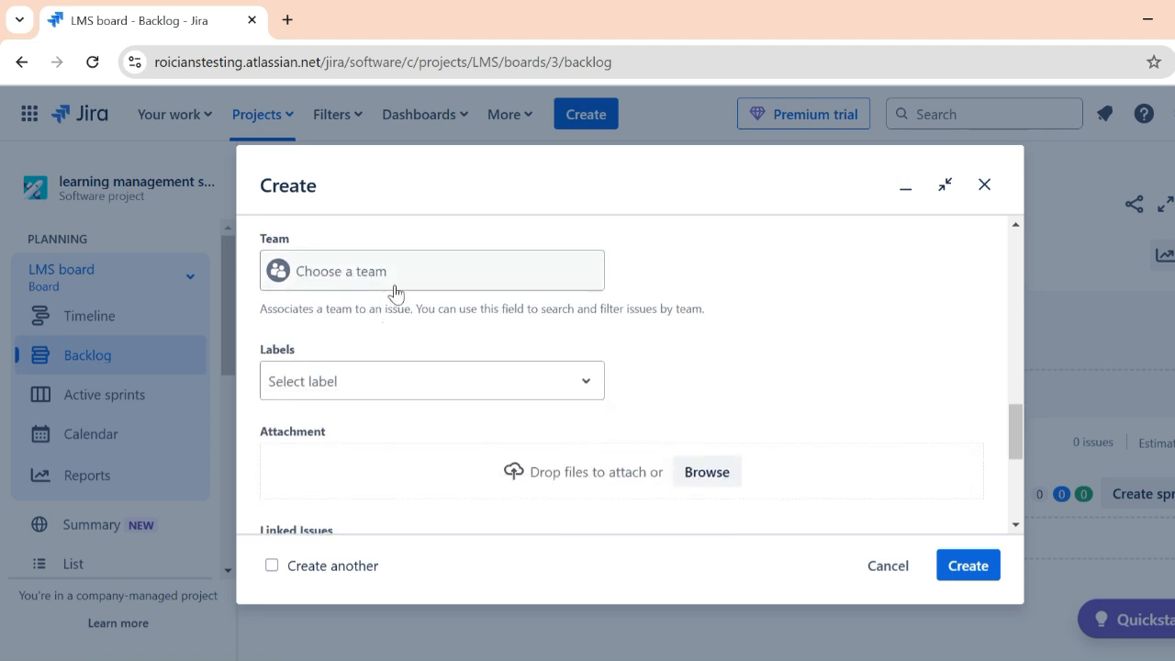
scroll(396, 359, "down", 1)
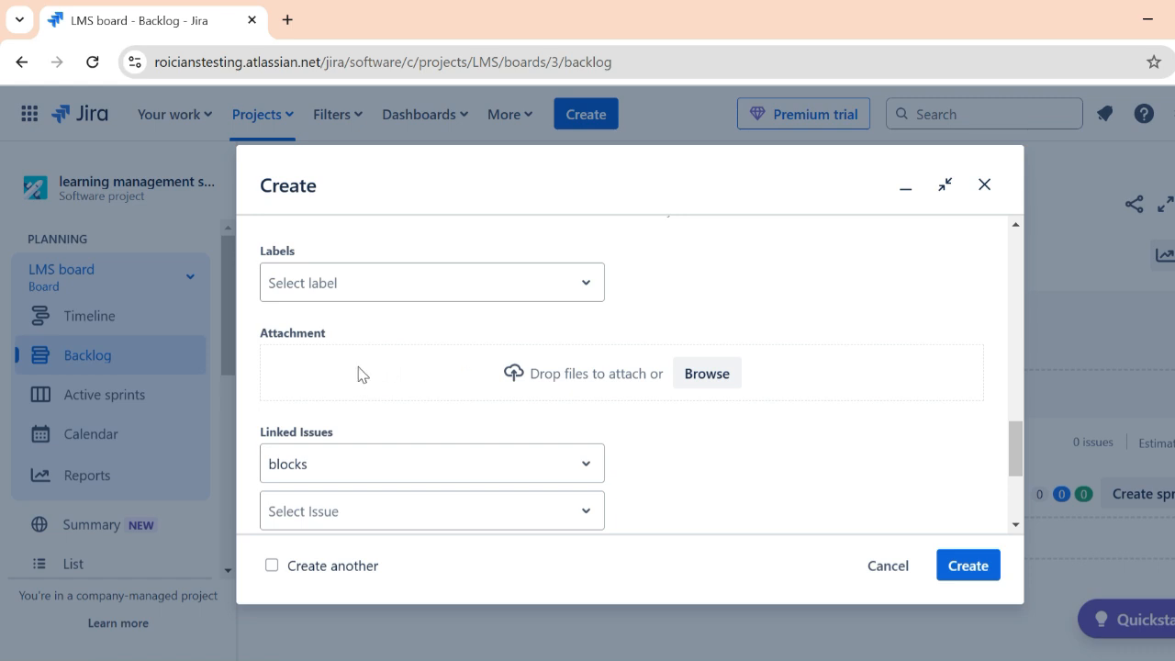
scroll(370, 402, "down", 2)
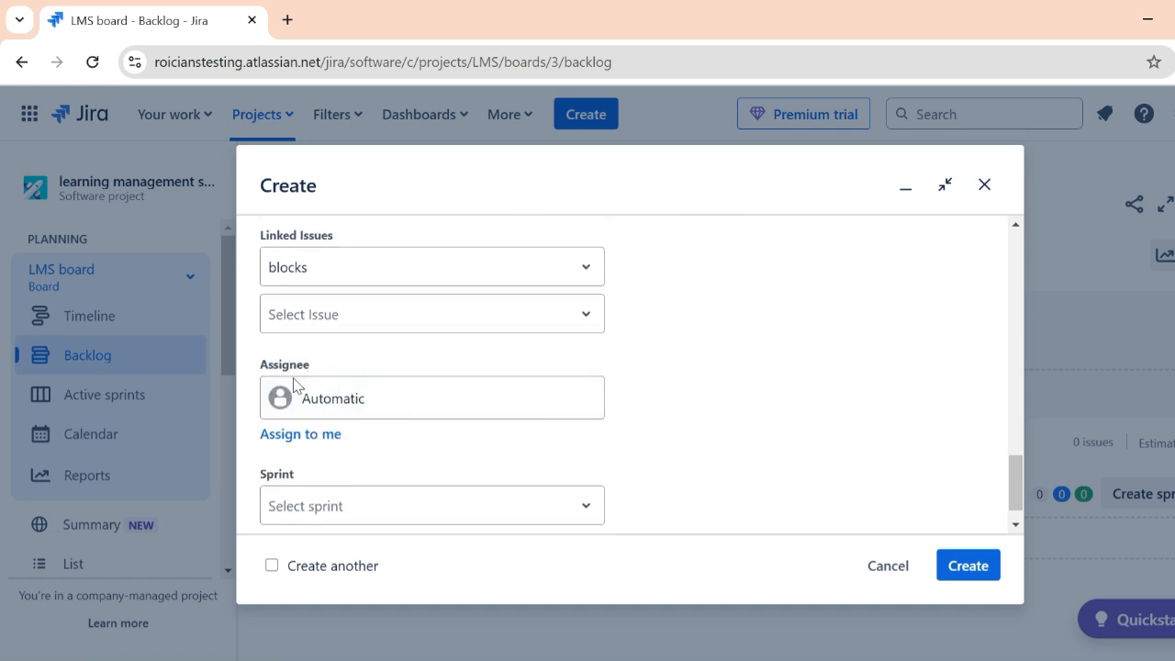
left_click(308, 436)
scroll(665, 418, "down", 1)
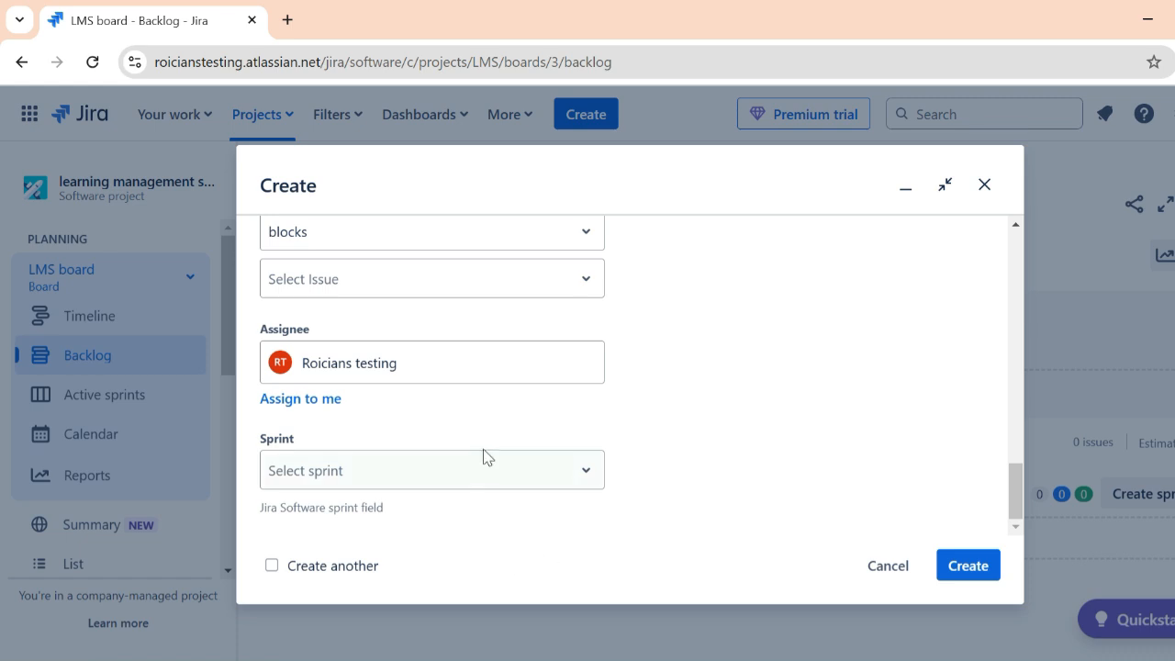
Create the epic without the option to create another, and dismiss the creation notification.
left_click(272, 565)
left_click(272, 566)
left_click(967, 569)
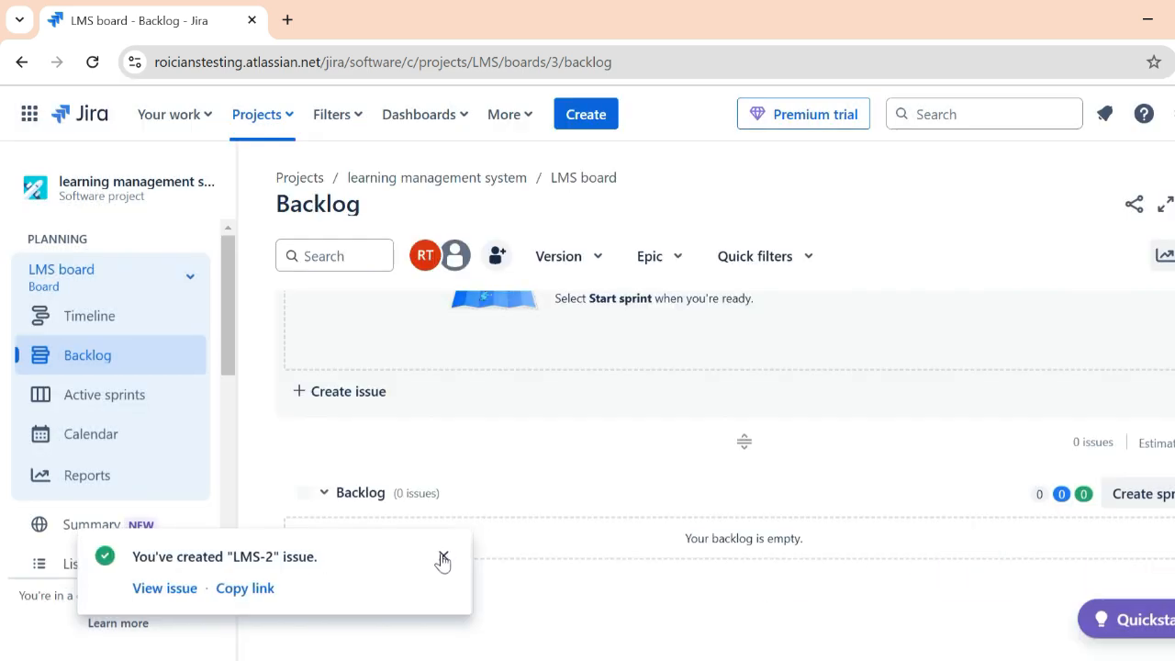
left_click(445, 555)
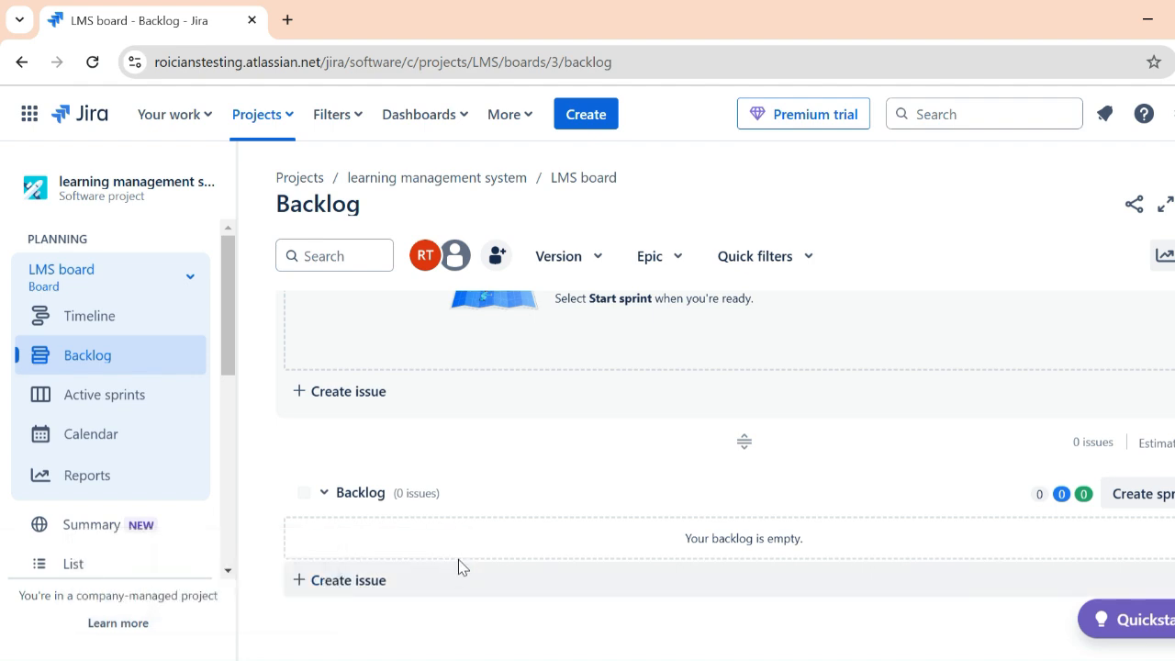
Look through the backlog's epic filter for the newly created epic without applying a filter.
left_click(551, 391)
left_click(669, 256)
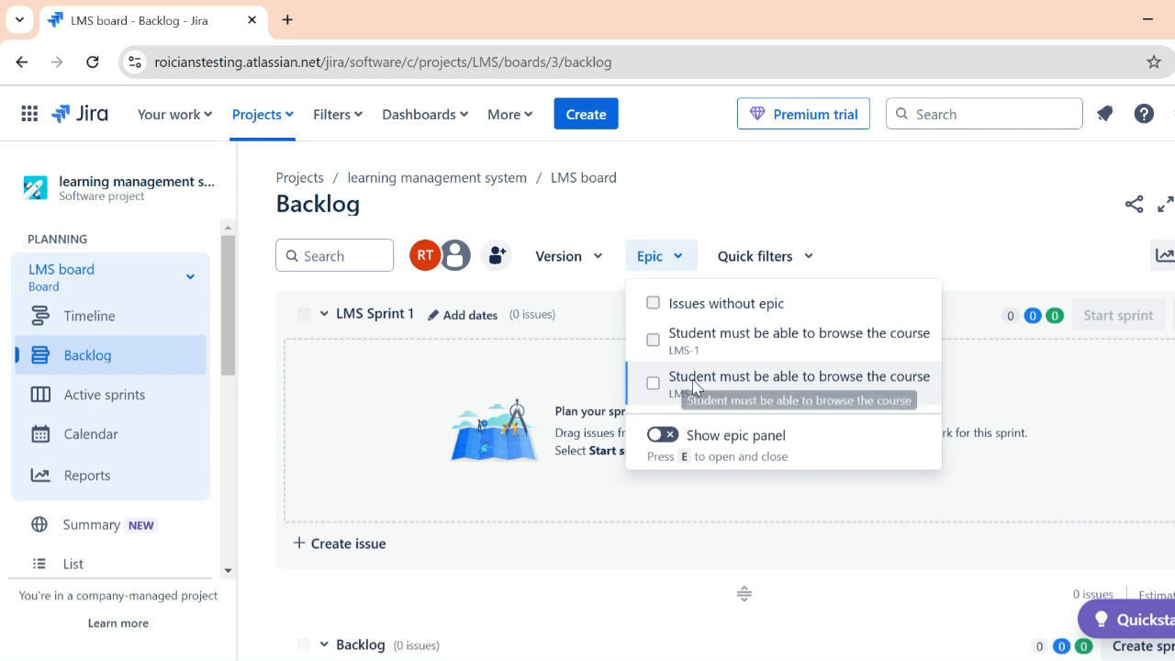
left_click(658, 256)
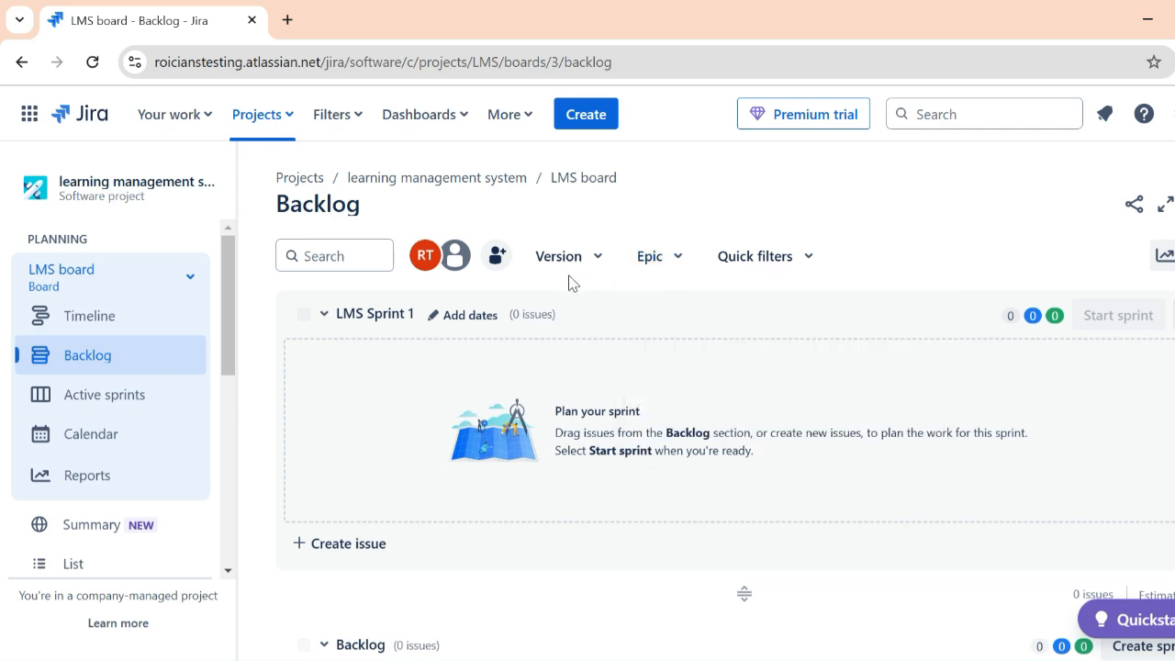
Start a new issue of type Story and enter "Browse by Ca" in its summary.
left_click(584, 111)
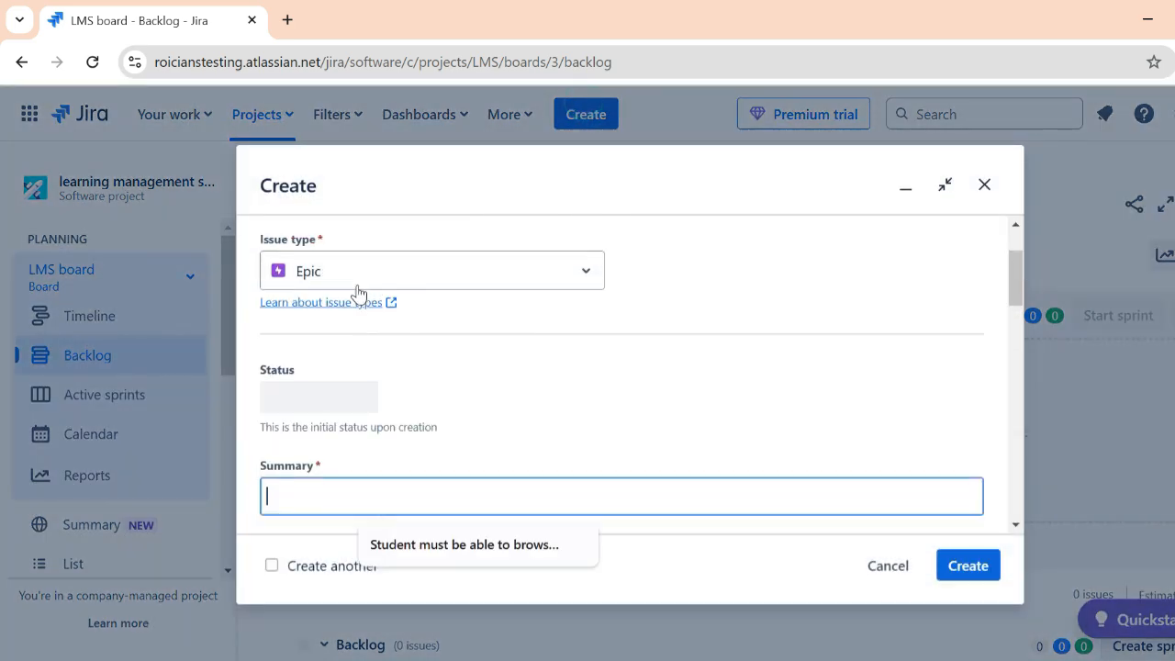
left_click(356, 271)
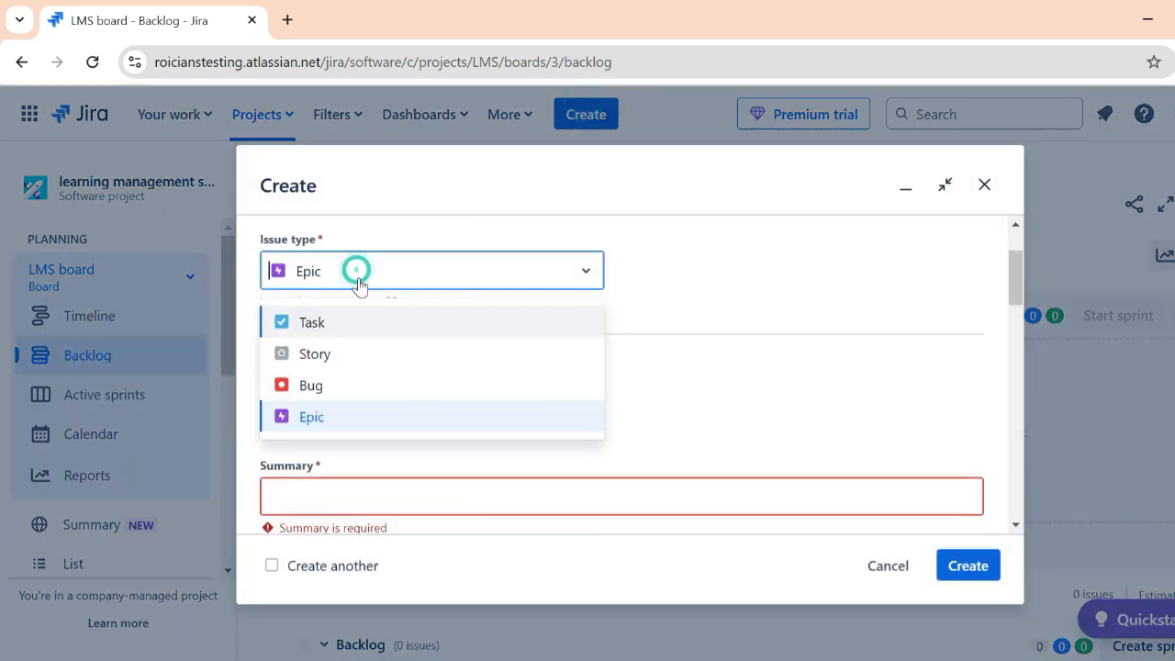
left_click(306, 354)
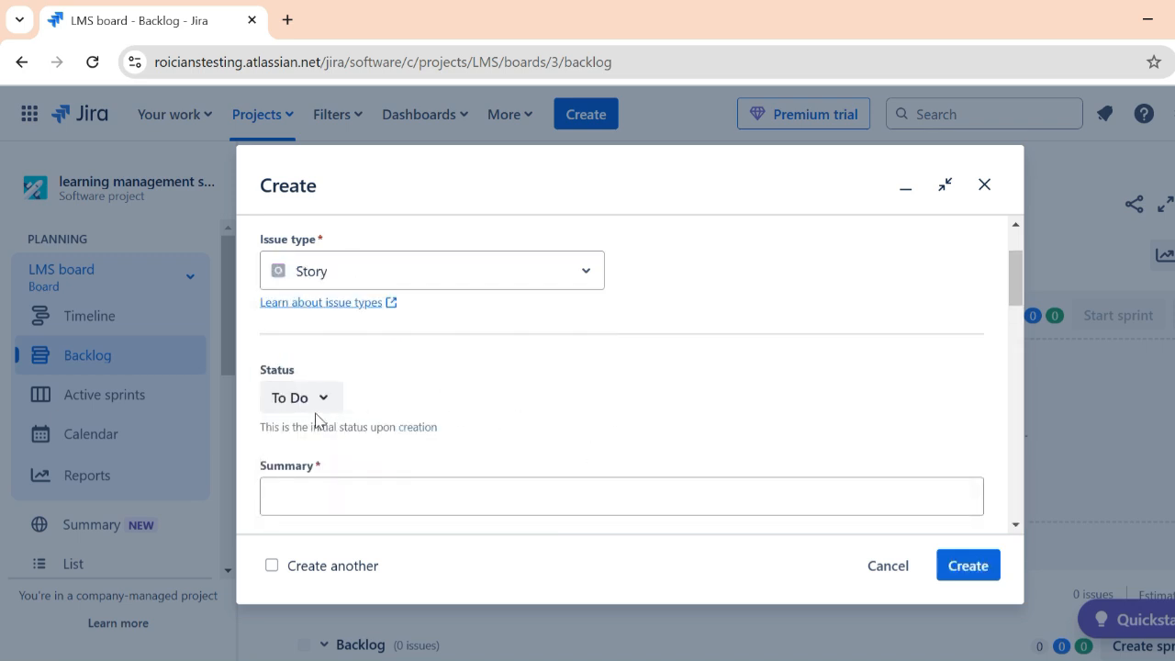
scroll(288, 340, "down", 1)
left_click(291, 396)
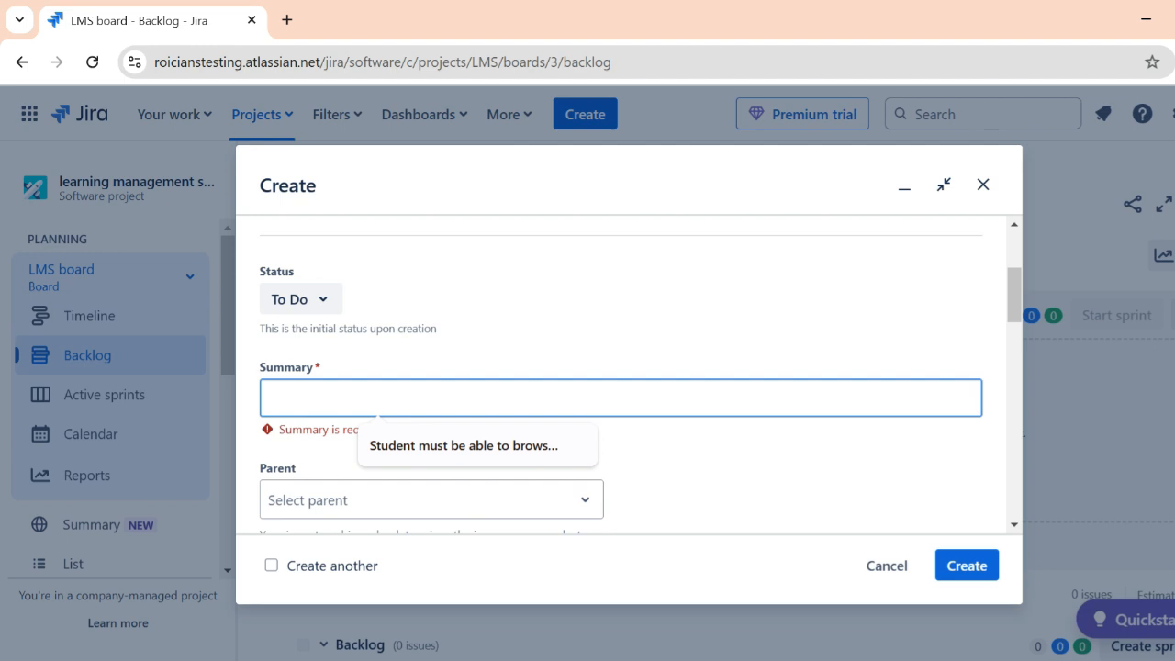
type("Browse by Ca")
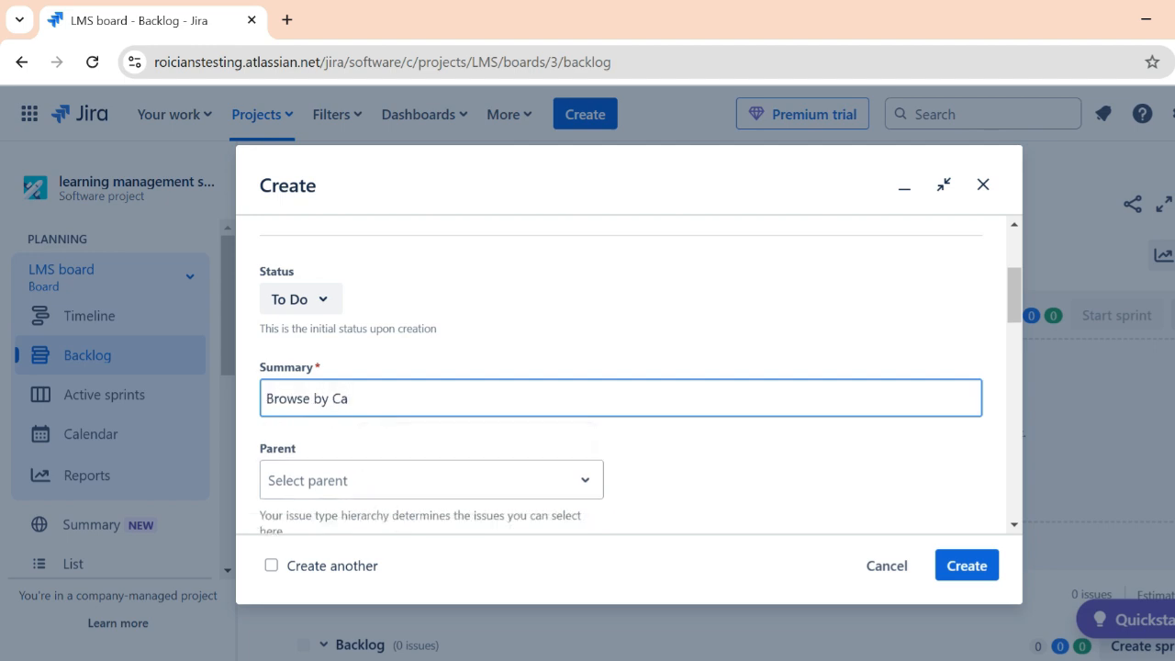
Set the story's parent to the LMS-2 epic "Student must be able to browse the course".
scroll(389, 291, "down", 3)
left_click(390, 287)
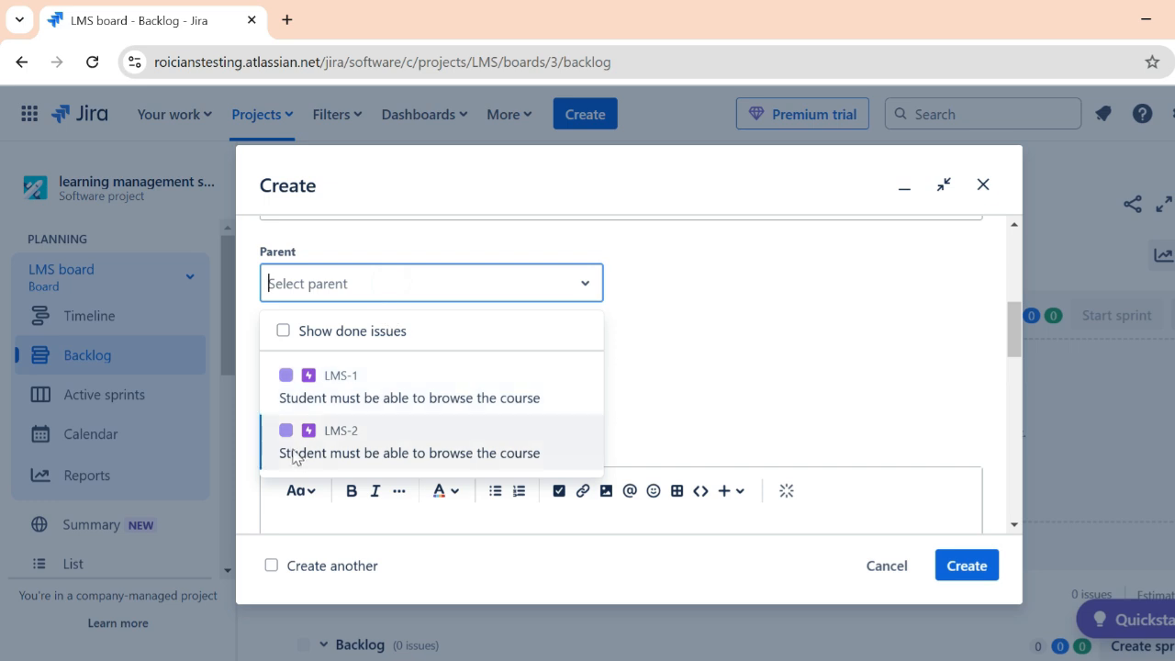
left_click(393, 447)
Start the story's description with three separate lines reading "Who", "what" and "why".
scroll(784, 372, "down", 3)
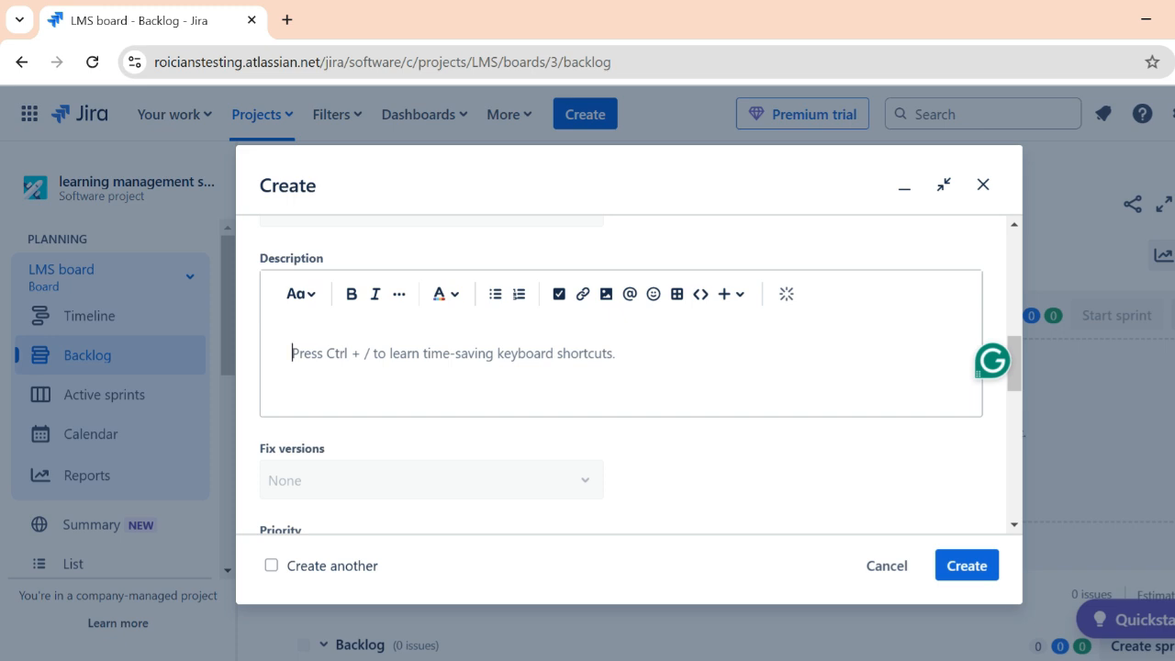
type("Who")
key("Return")
type("what")
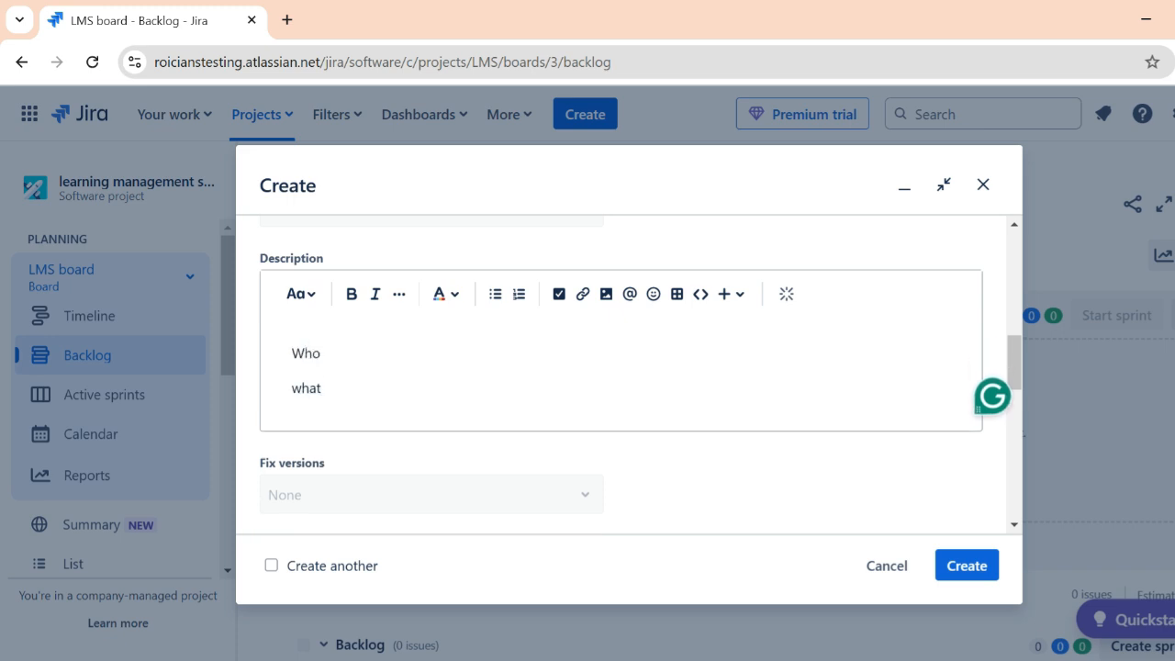
key("Return")
type("why")
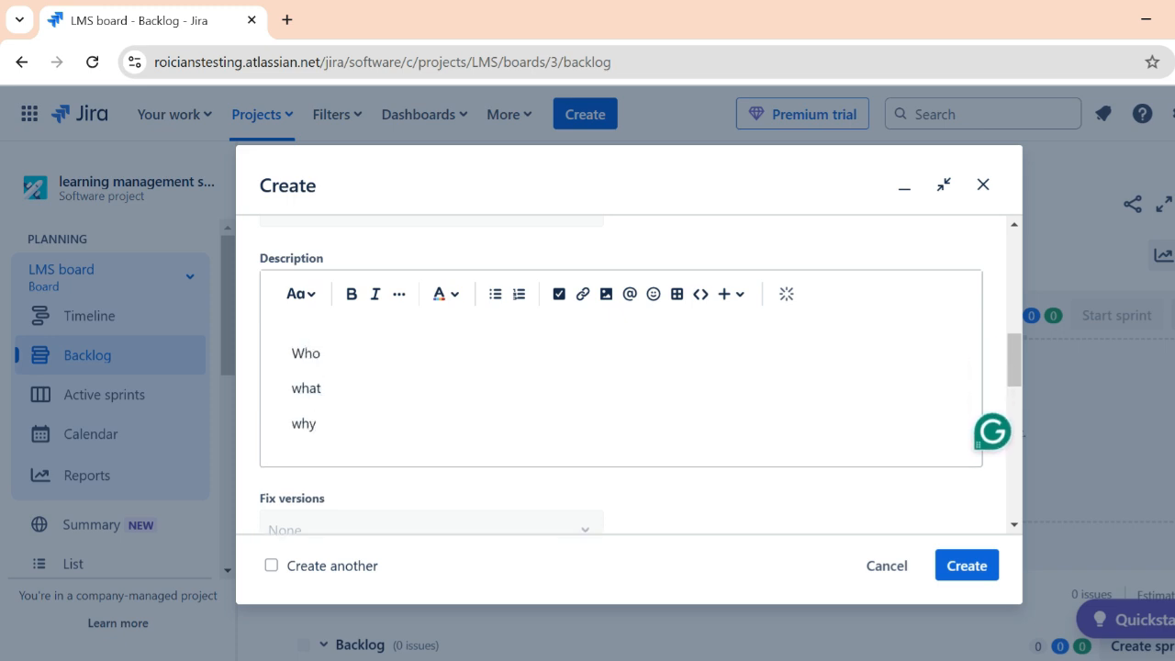
Complete the description's "Who" line with "as a student".
double_click(344, 359)
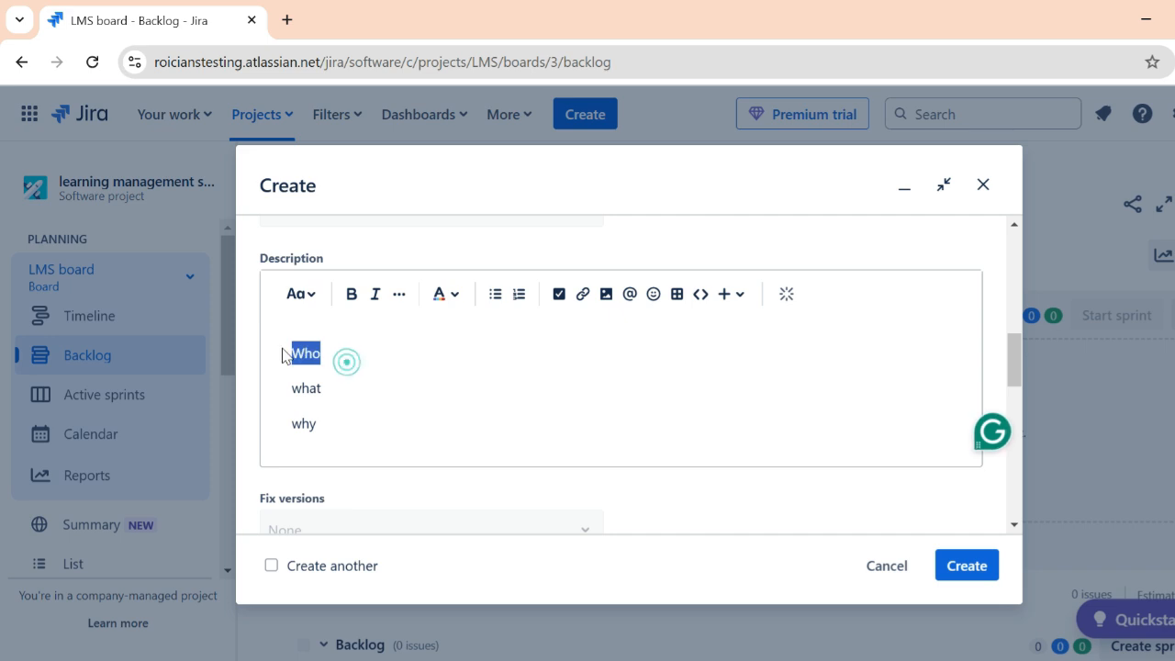
left_click(349, 356)
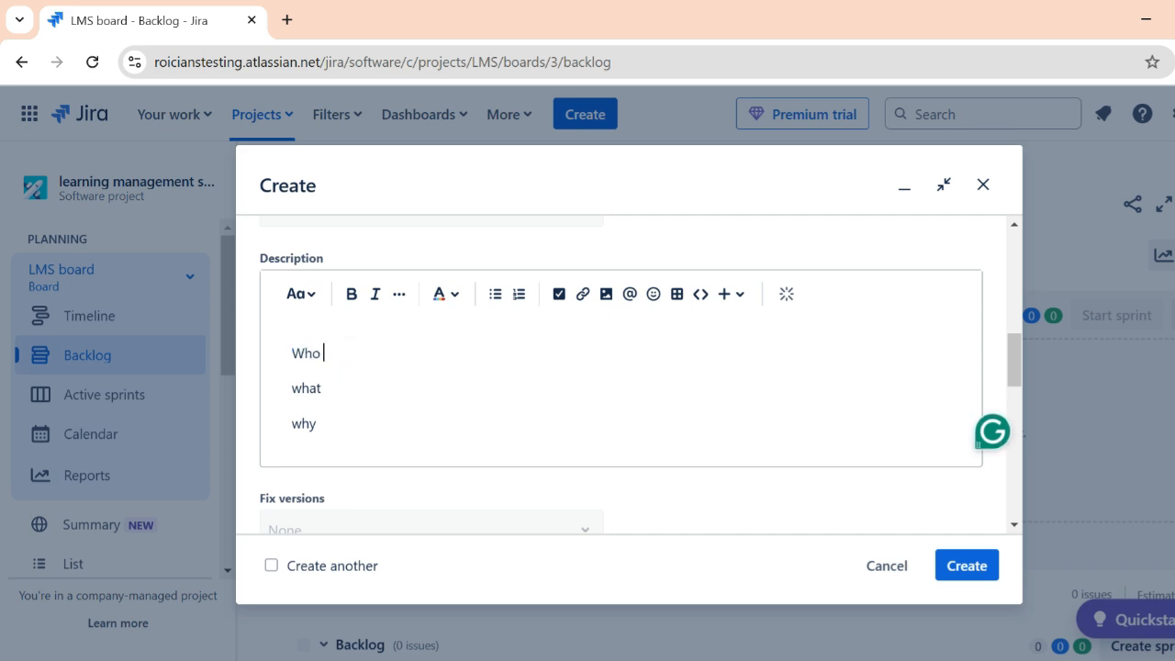
type("as a student")
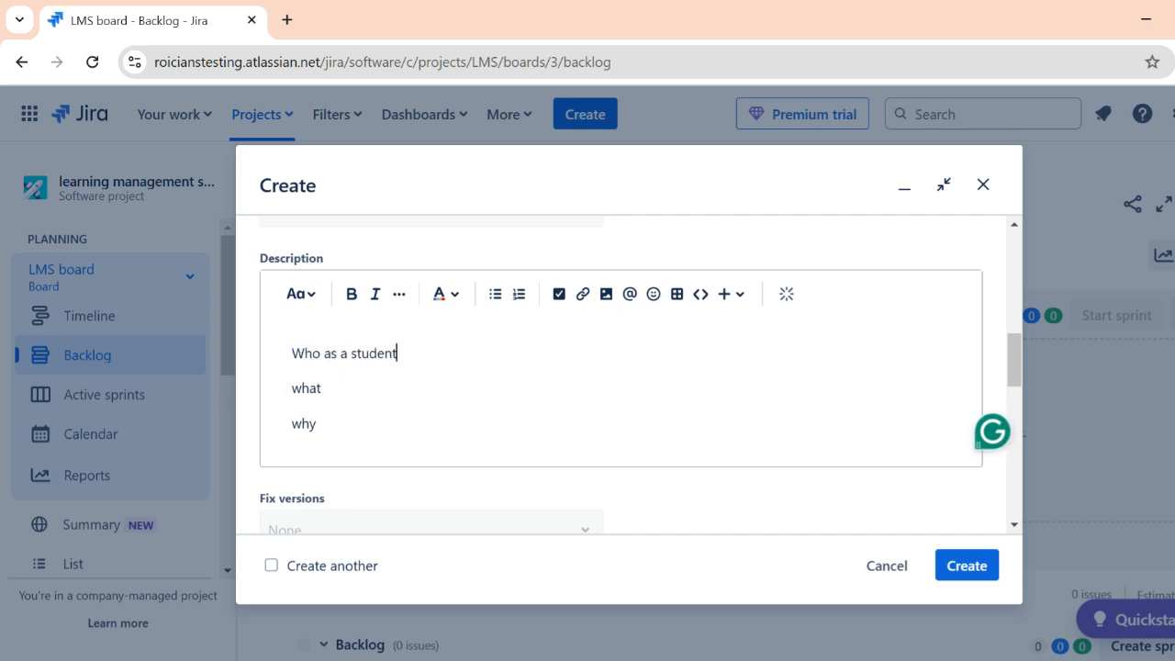
Complete the description's "what" line with "I should be able to browse the courses by category", correcting the typing mistakes.
left_click(351, 391)
type("l ould be ab")
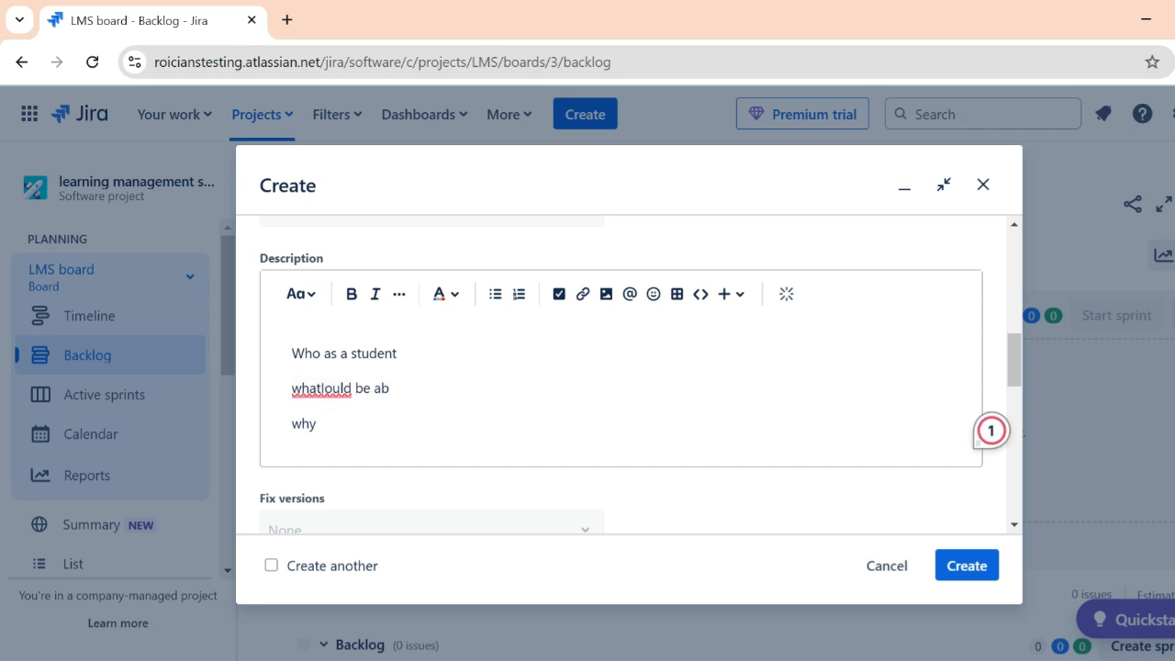
type("rowse ")
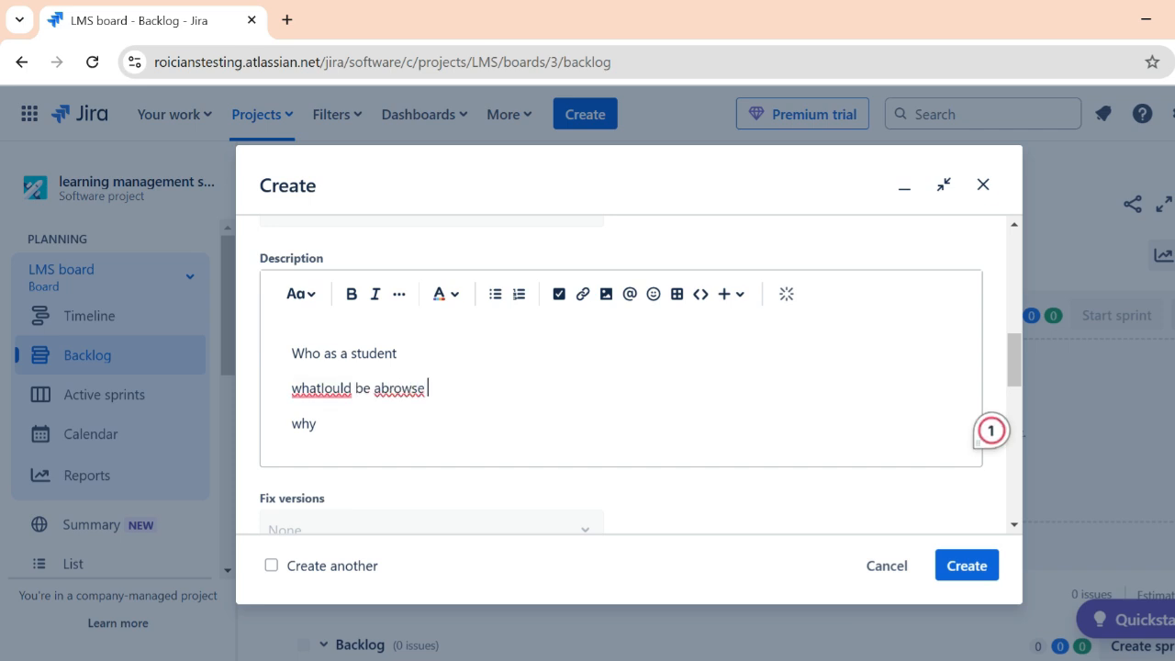
type("the courses by")
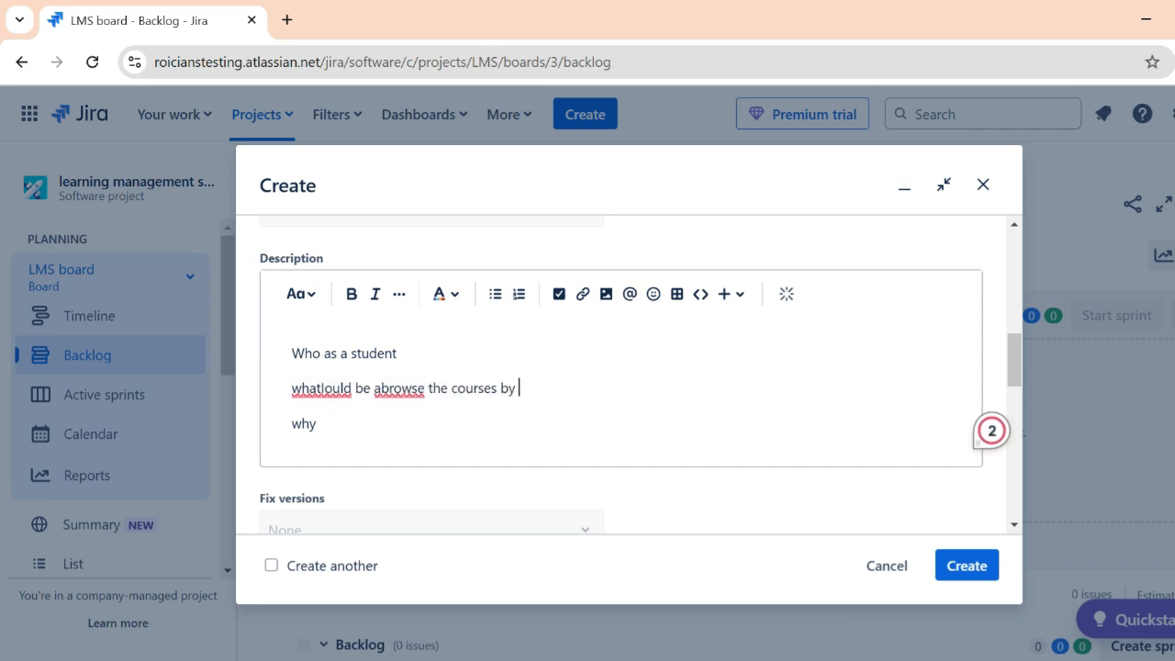
type(" category")
left_click(325, 389)
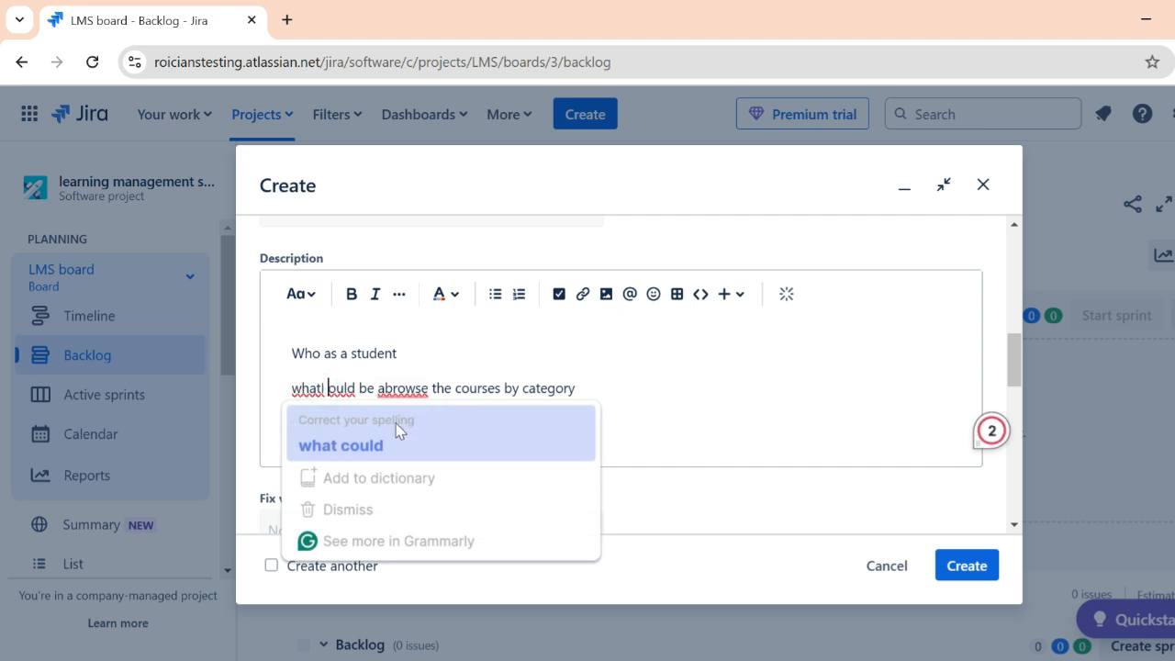
type("I sh")
left_click(412, 389)
type("le ")
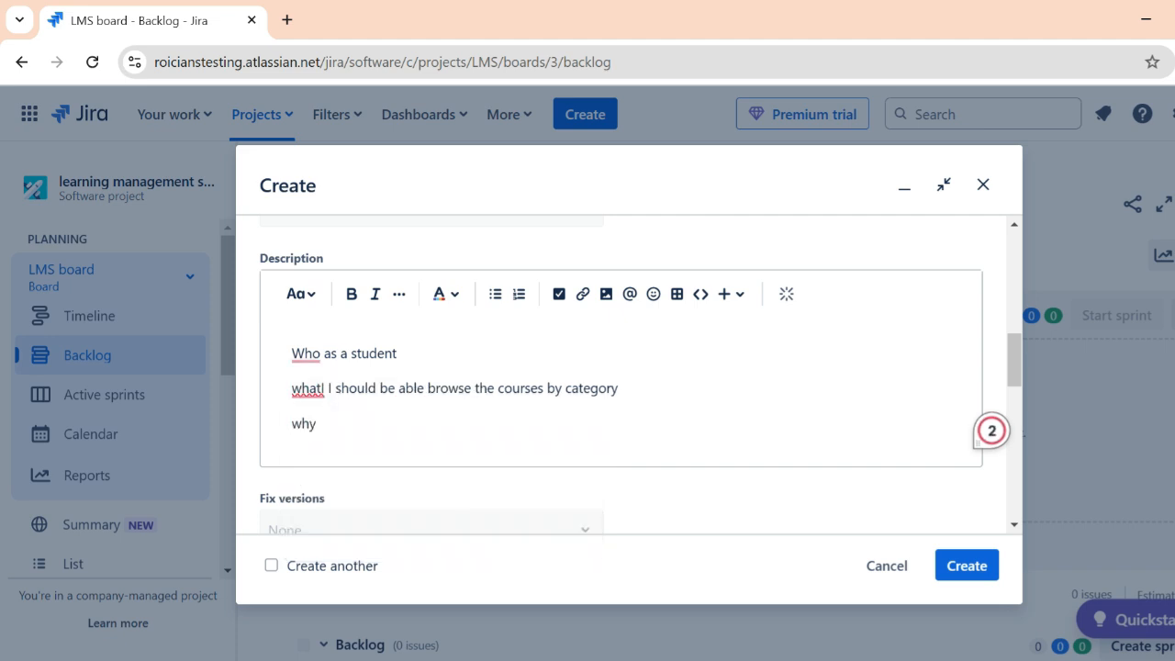
type("to")
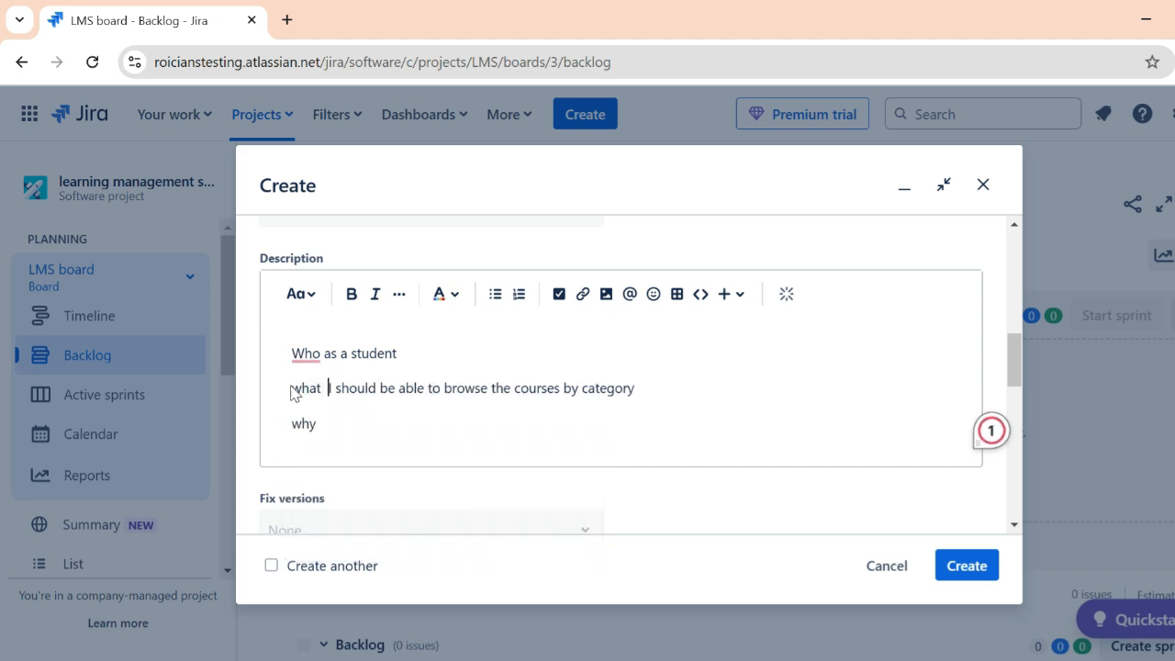
left_click(291, 387)
left_click_drag(326, 389, 635, 388)
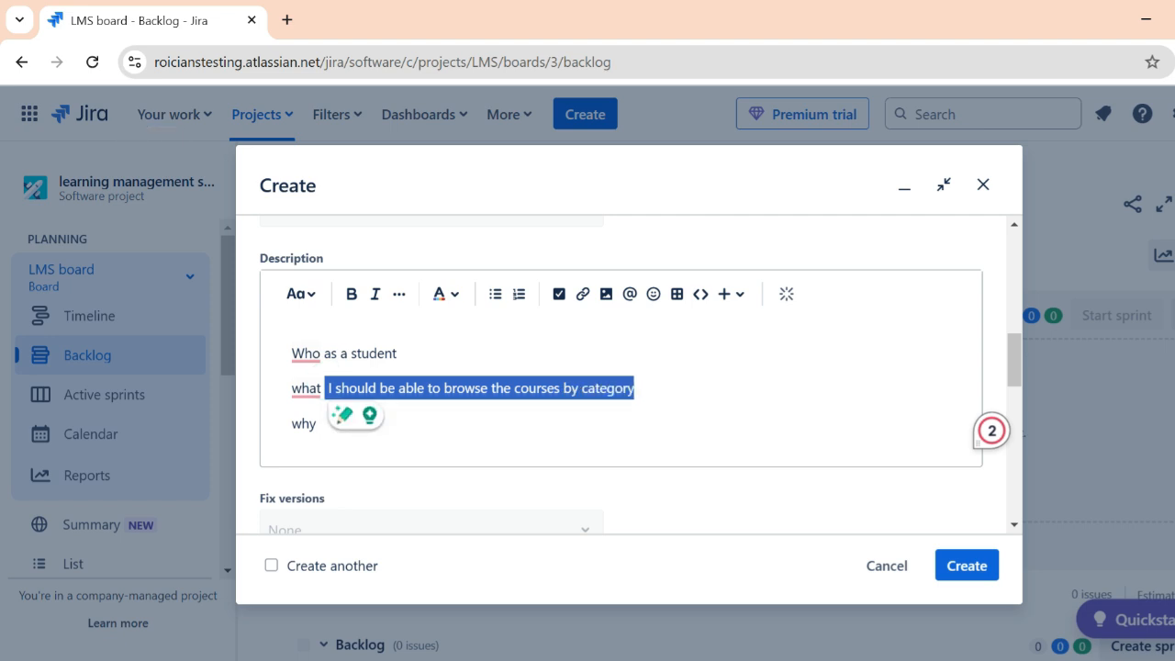
Complete the description's "why" line with "so that its easy for me to browse".
left_click(307, 423)
left_click(328, 422)
type("s")
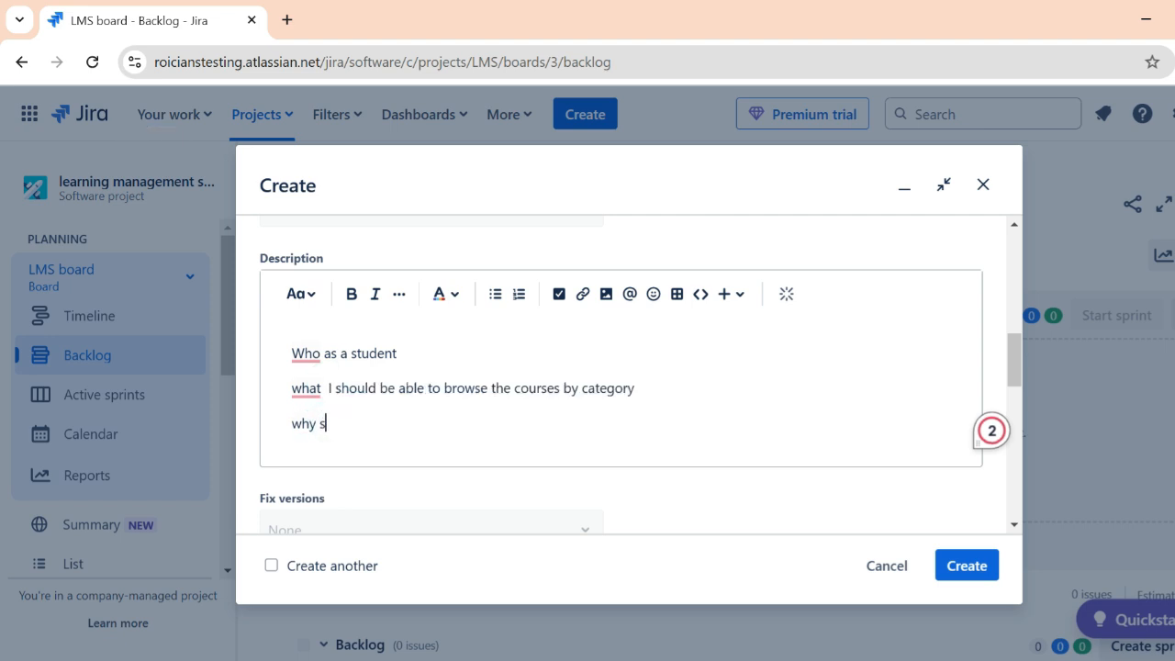
type("o that its eas")
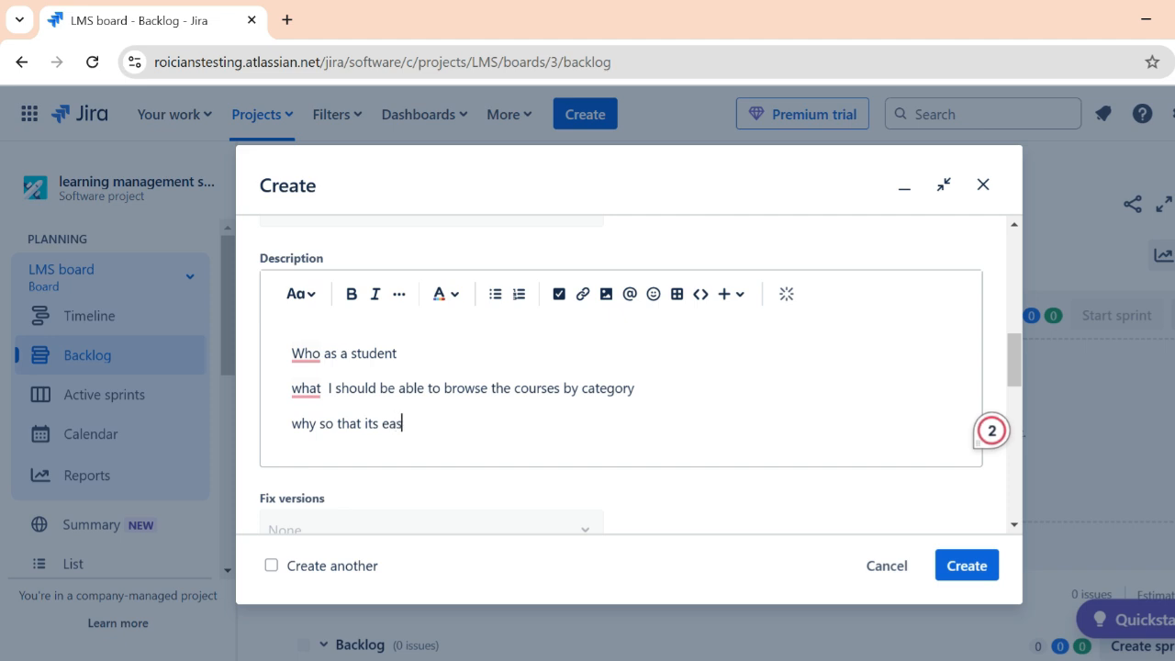
type("y for me to browse")
left_click_drag(291, 353, 558, 394)
key("ctrl+z")
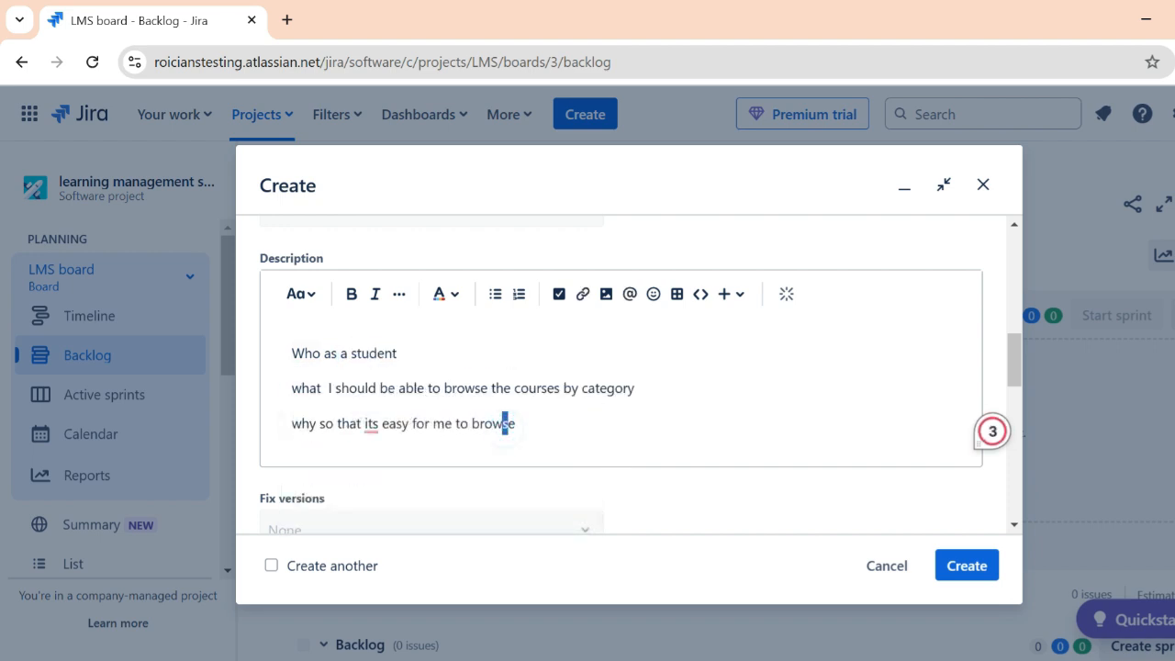
left_click_drag(323, 425, 516, 423)
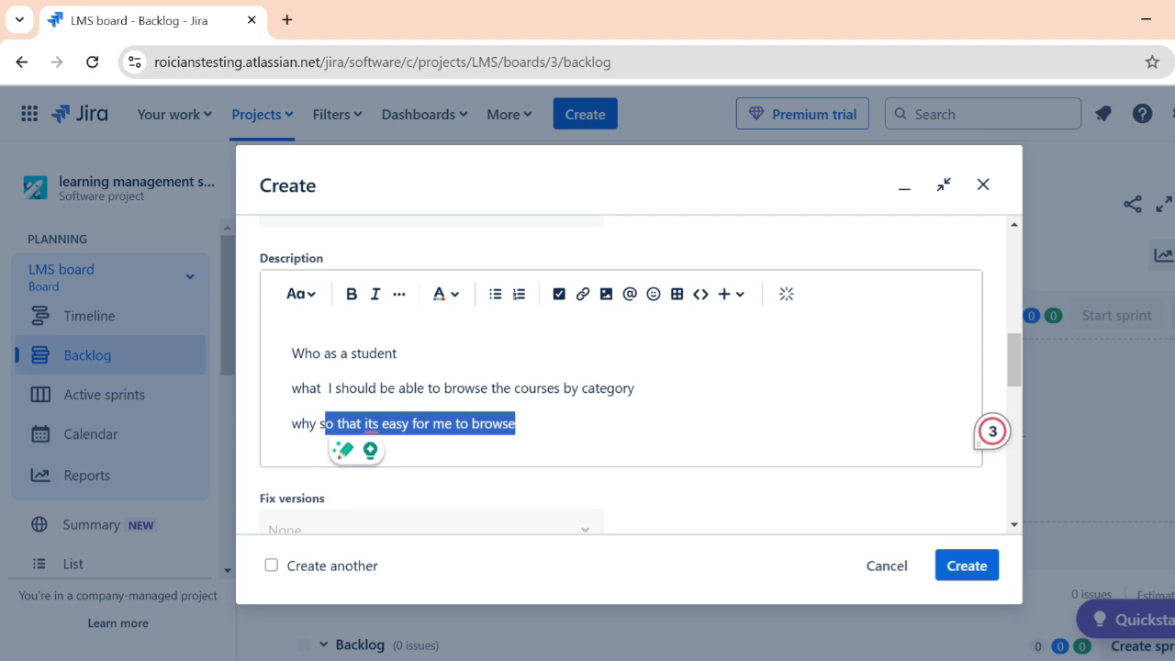
left_click(553, 422)
Add the heading line "Acceptance Criteria" below the "why" line of the description, separated by a blank line.
scroll(297, 349, "down", 1)
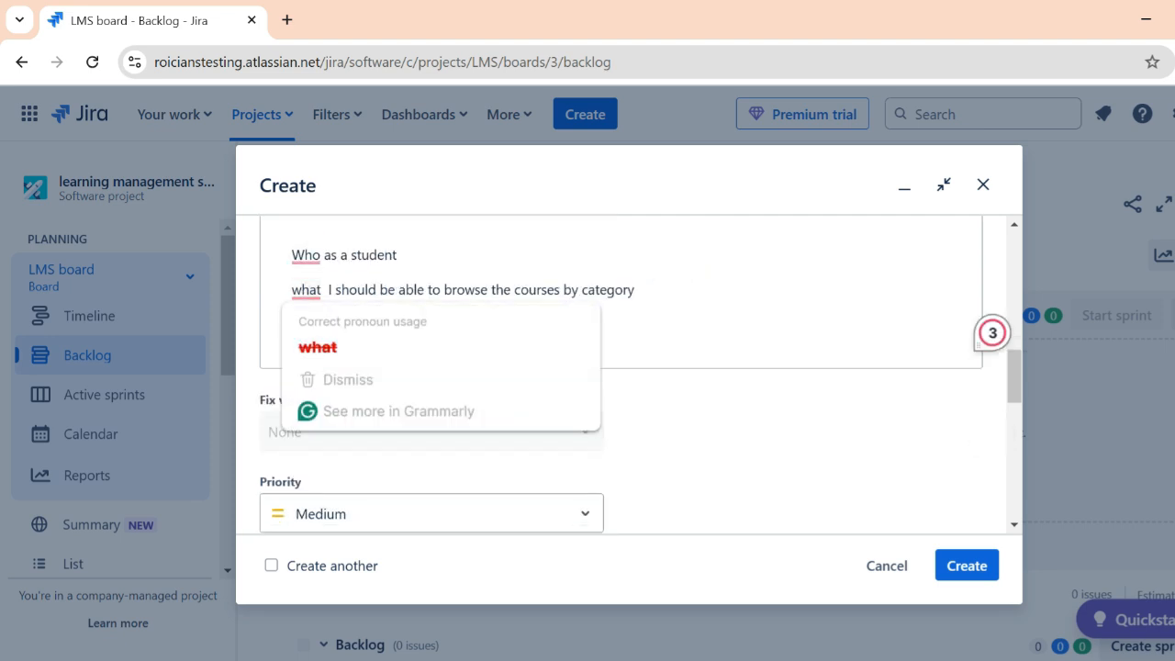
left_click(700, 320)
key("Return")
key("Return")
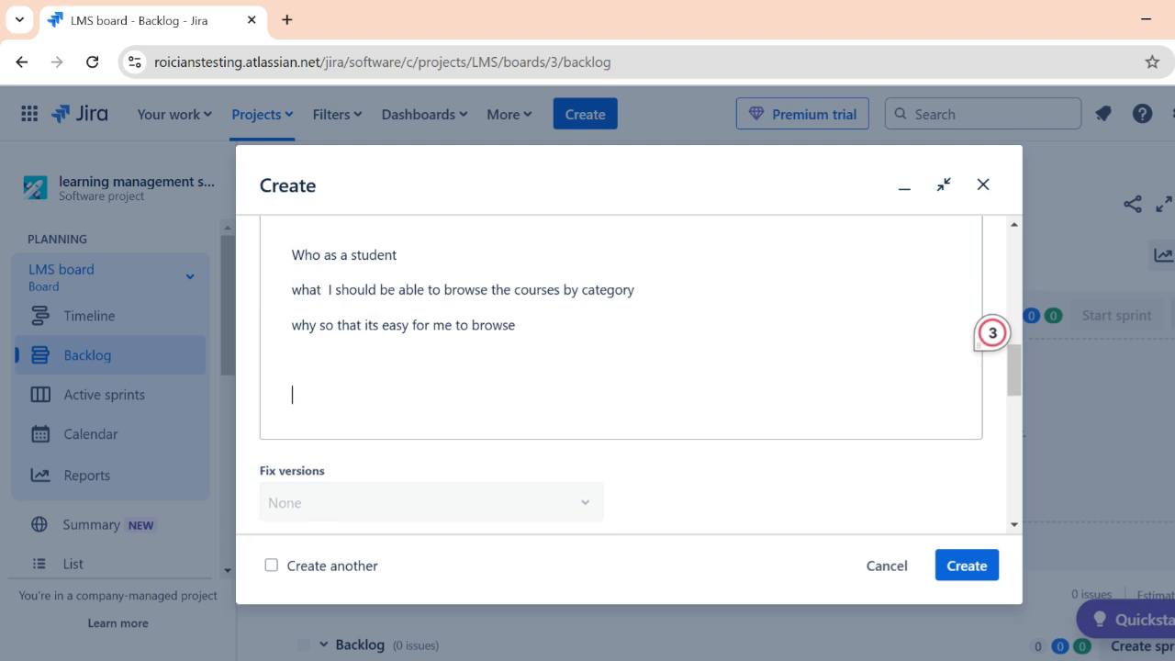
type("Acceptance Criteria")
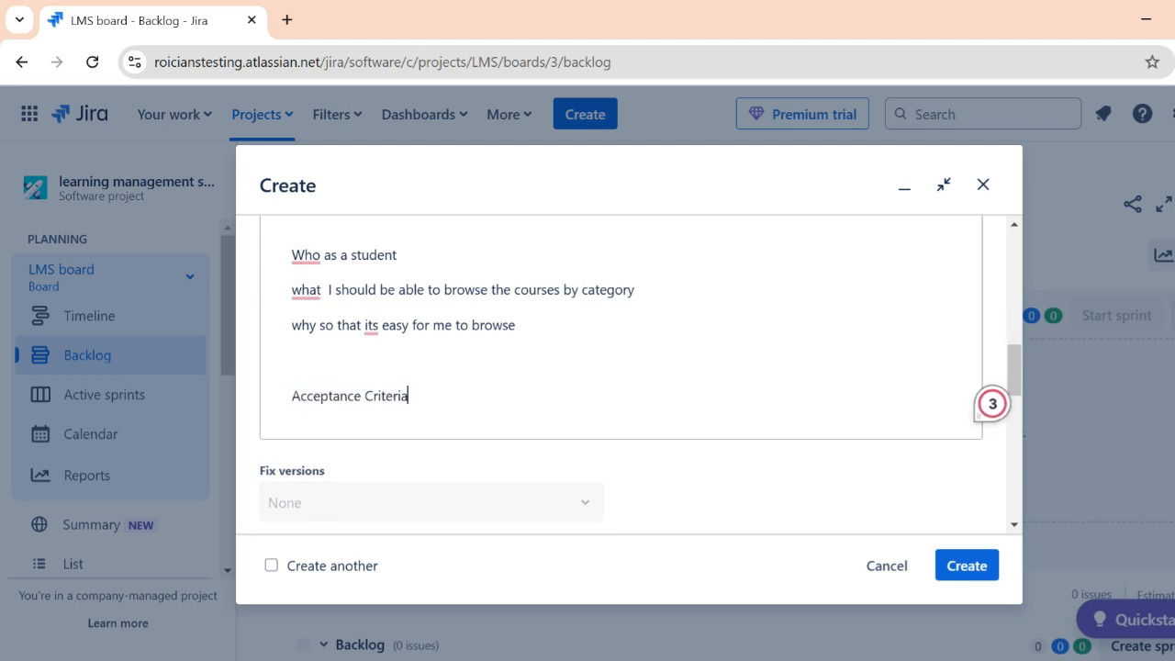
Add three lines reading "Given", "When" and "Then" under the Acceptance Criteria heading.
key("Return")
type("G")
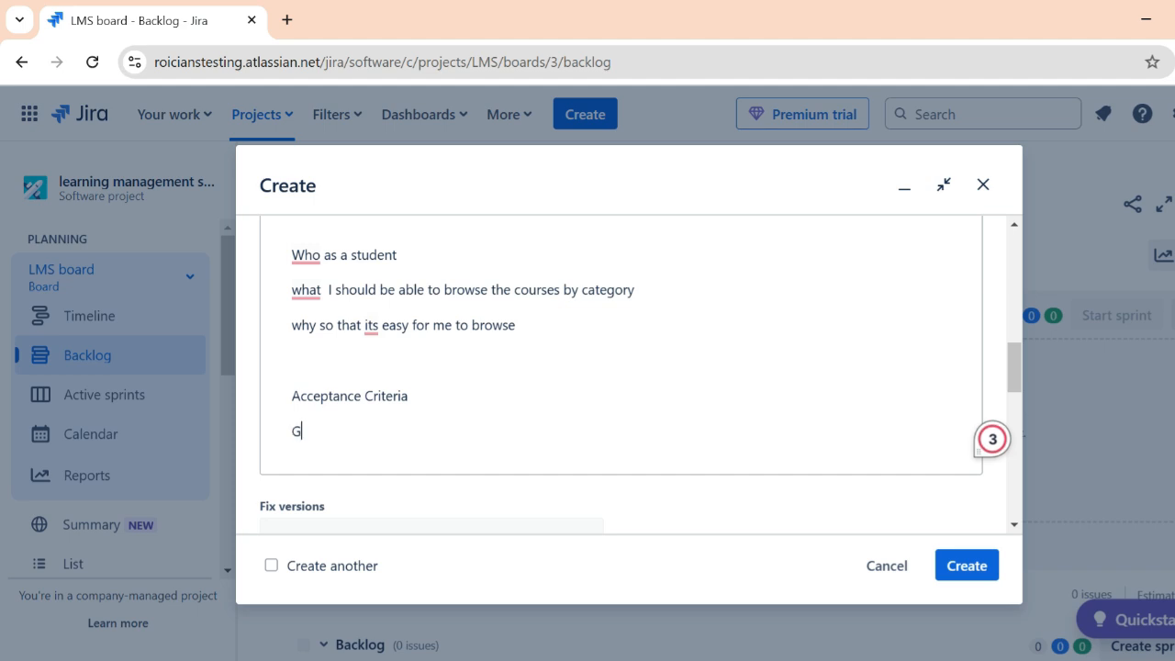
type("iven")
key("Return")
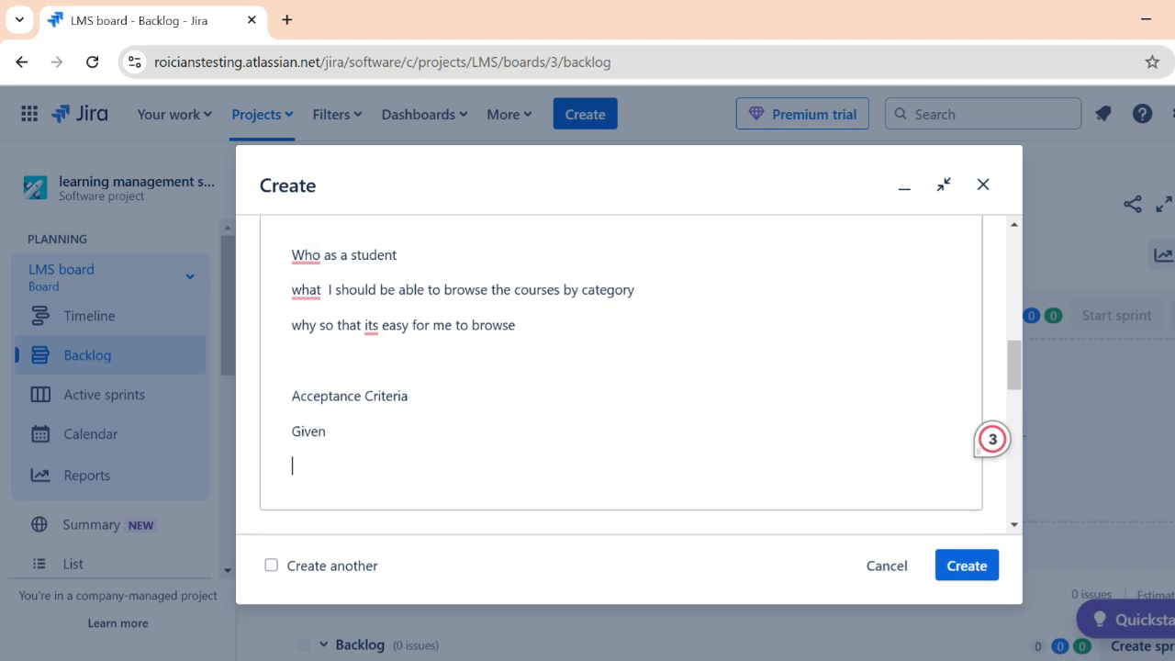
type("When")
key("Return")
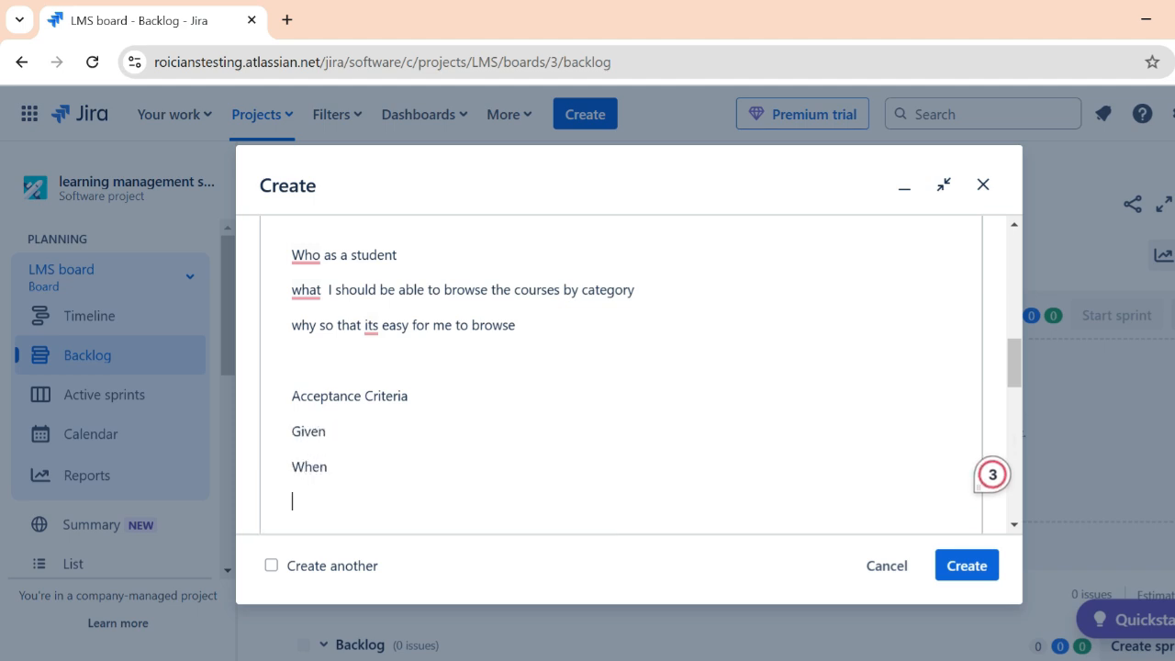
type("The")
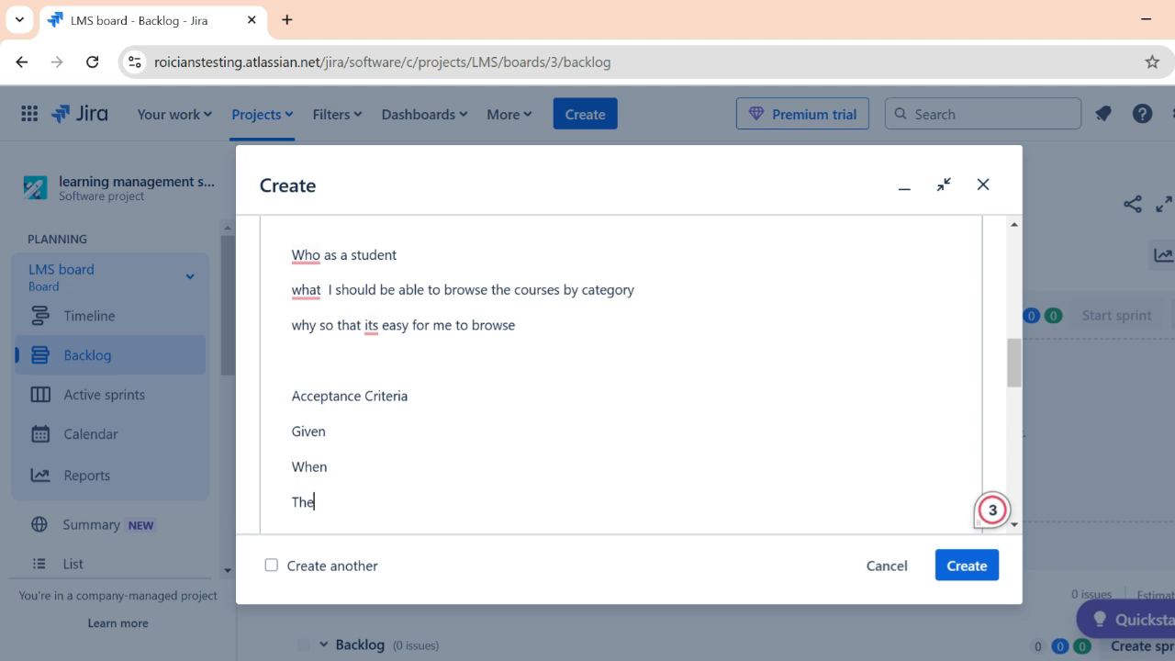
type("n")
key("BackSpace")
type("n")
left_click_drag(294, 431, 340, 429)
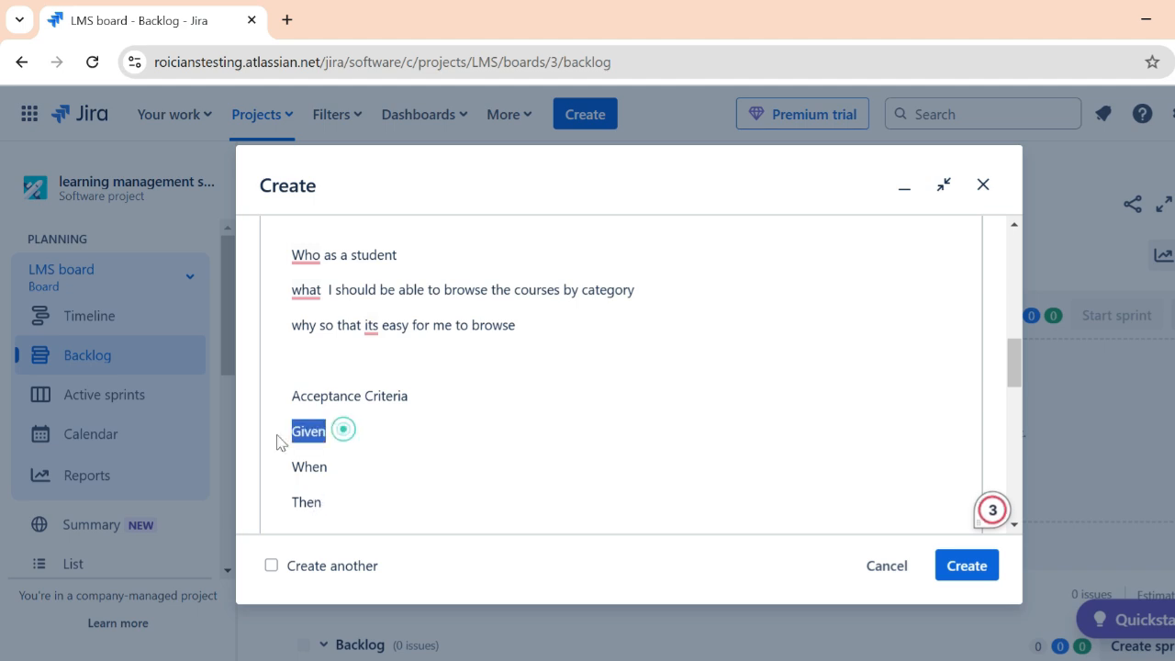
left_click_drag(416, 325, 291, 261)
left_click(419, 456)
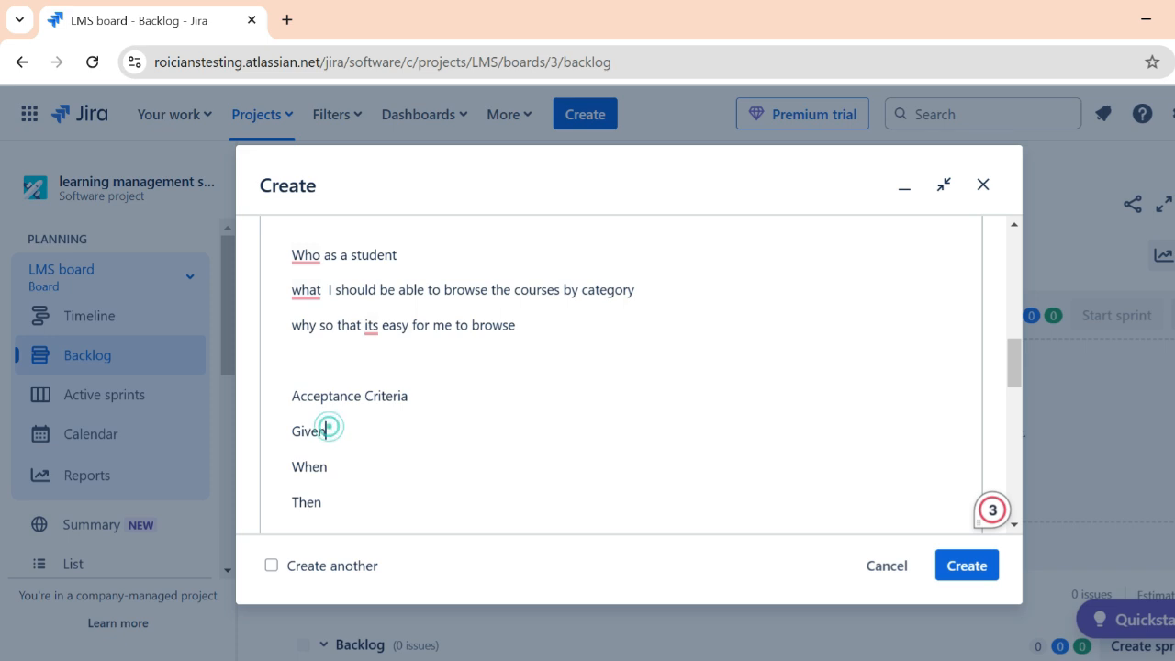
left_click_drag(347, 429, 286, 431)
left_click_drag(342, 467, 290, 468)
left_click_drag(334, 502, 299, 503)
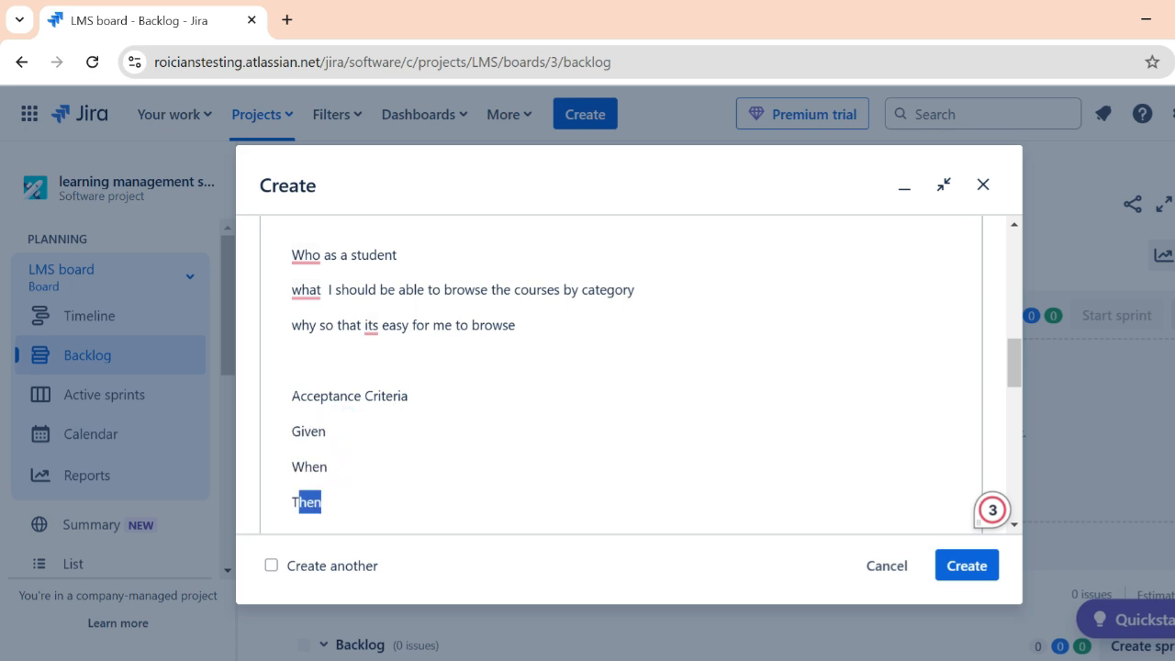
Complete the "Given" line with "student must be on browse option" and the "When" line with "student click on browse by category option".
left_click(358, 430)
type("student mu")
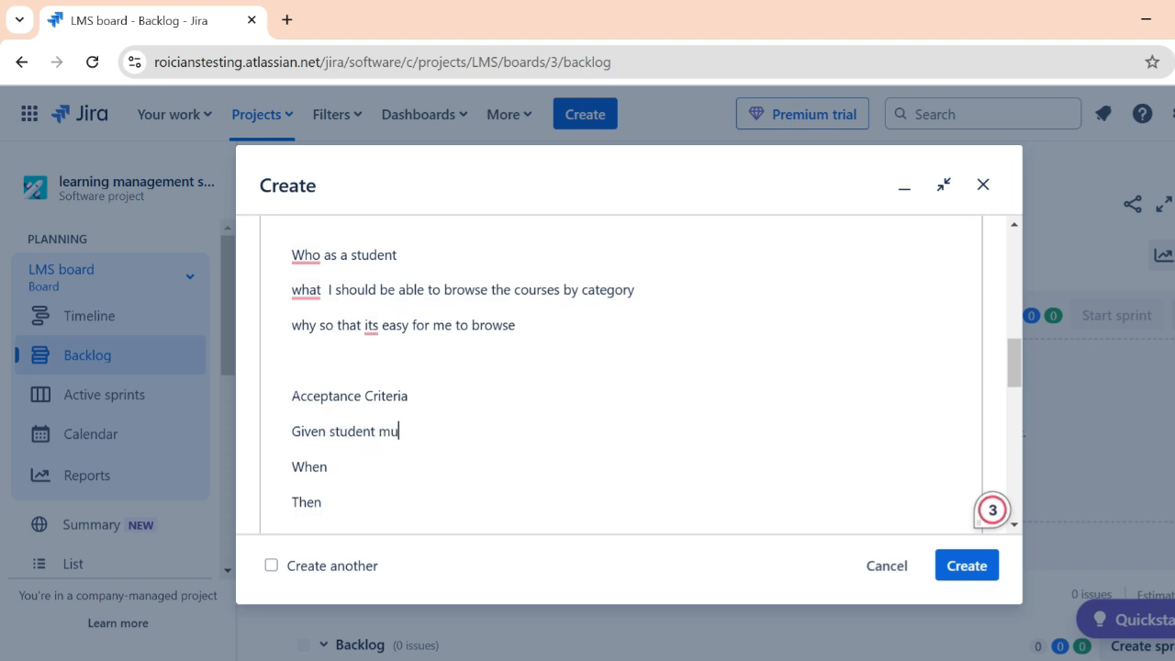
type("st be on brow")
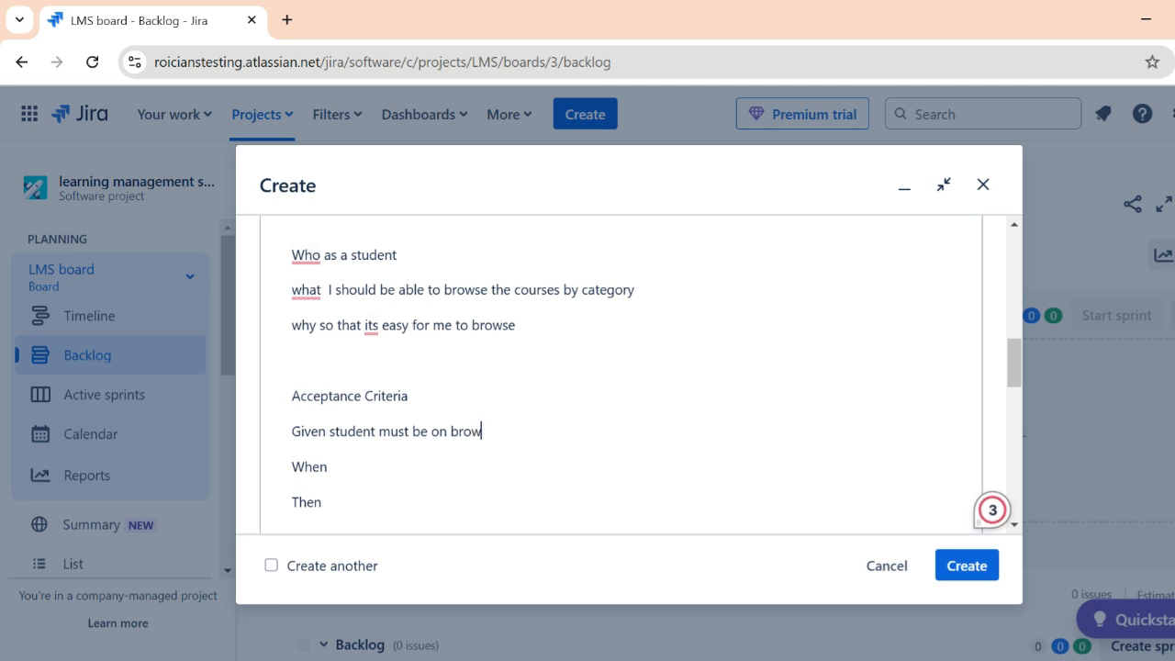
type("se option When student click on br")
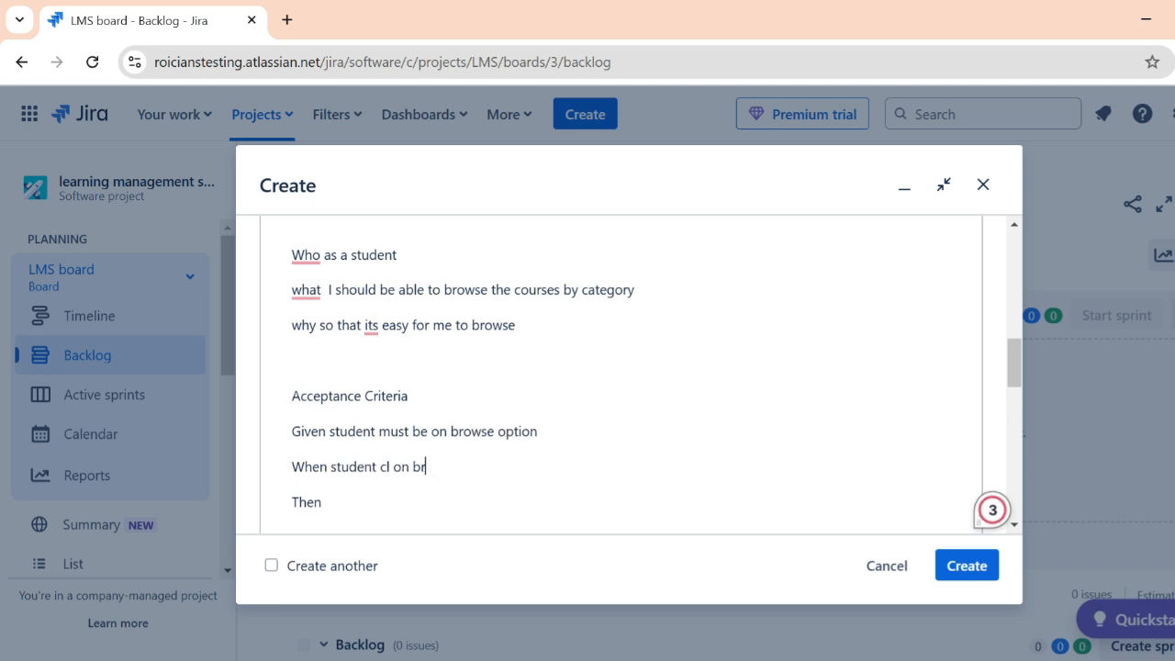
type("owse")
left_click(389, 466)
type("ick on browse")
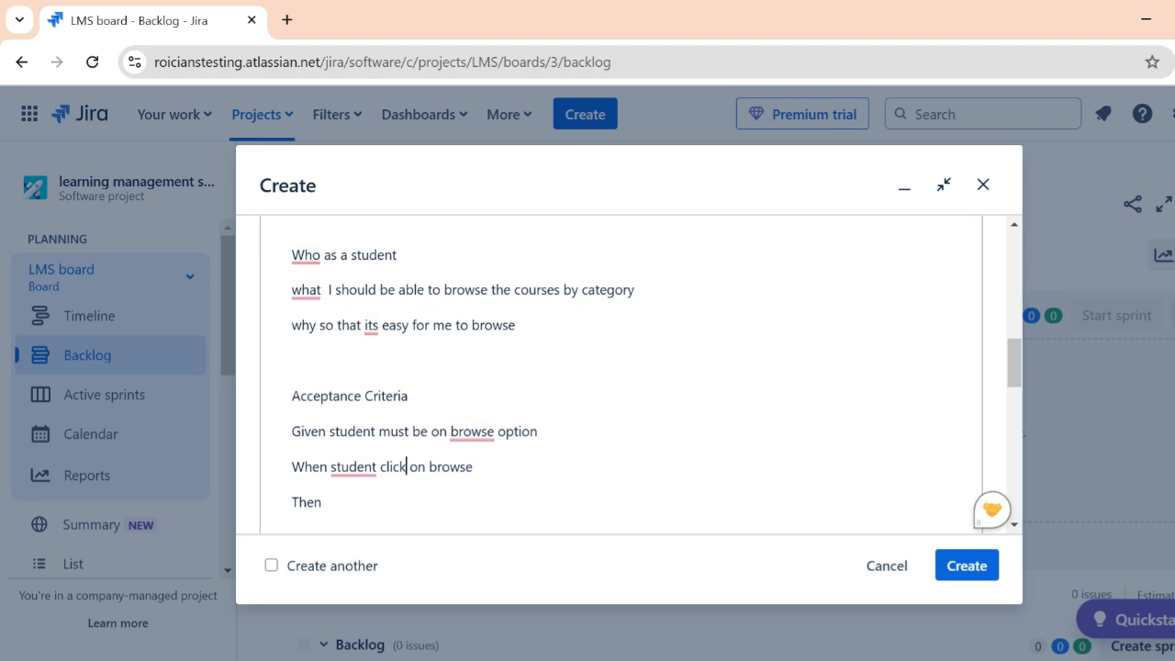
type(" by")
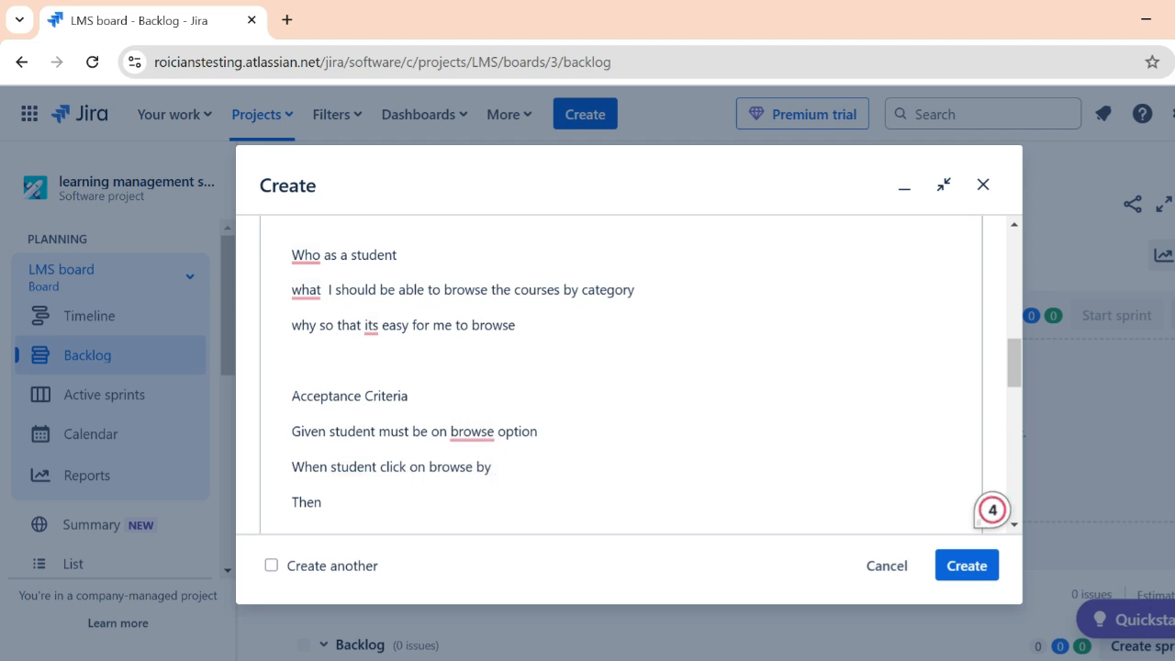
type(" category option")
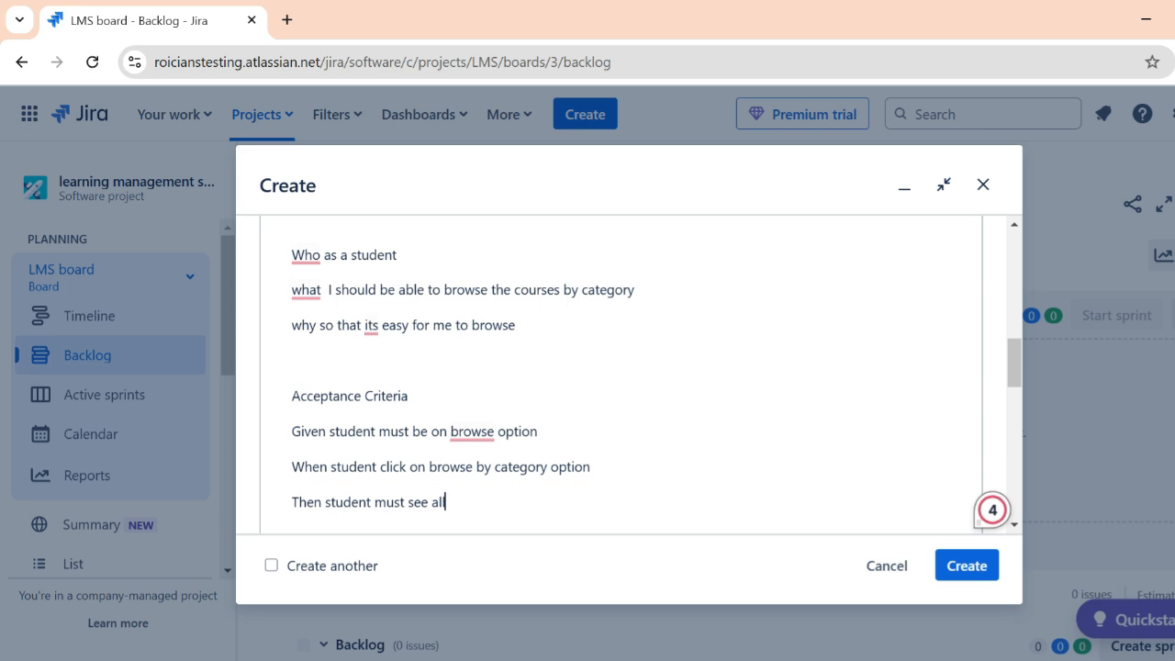
Complete the "Then" line with "student must see all the courses as per the category".
type("courses as ")
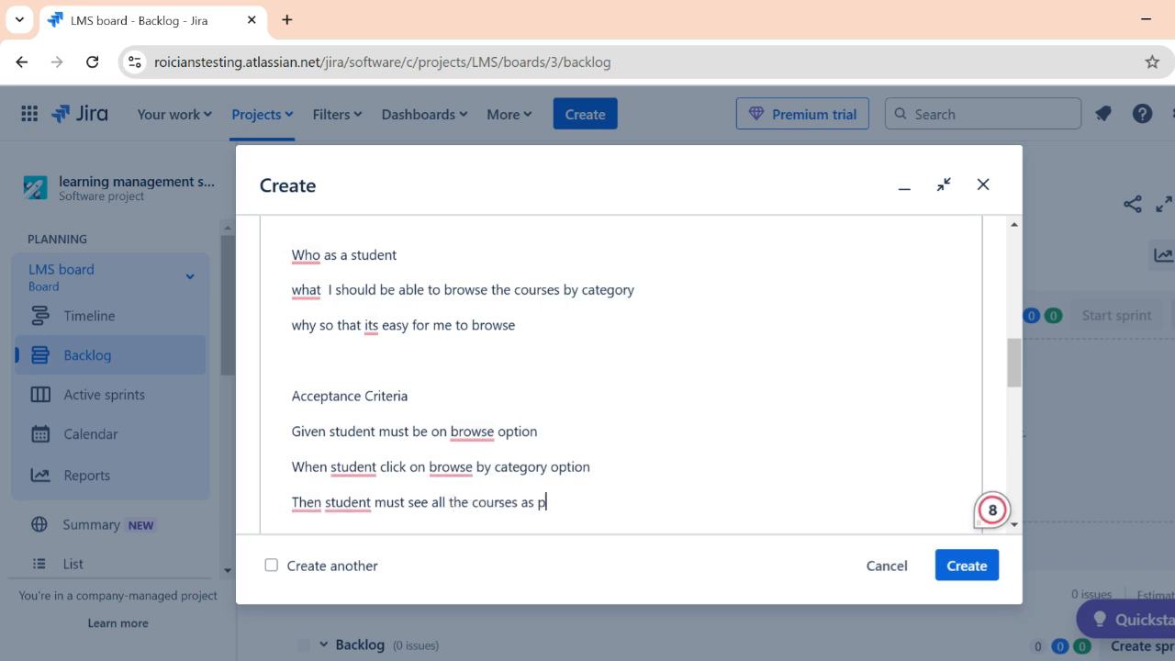
type("per the category")
scroll(624, 367, "down", 1)
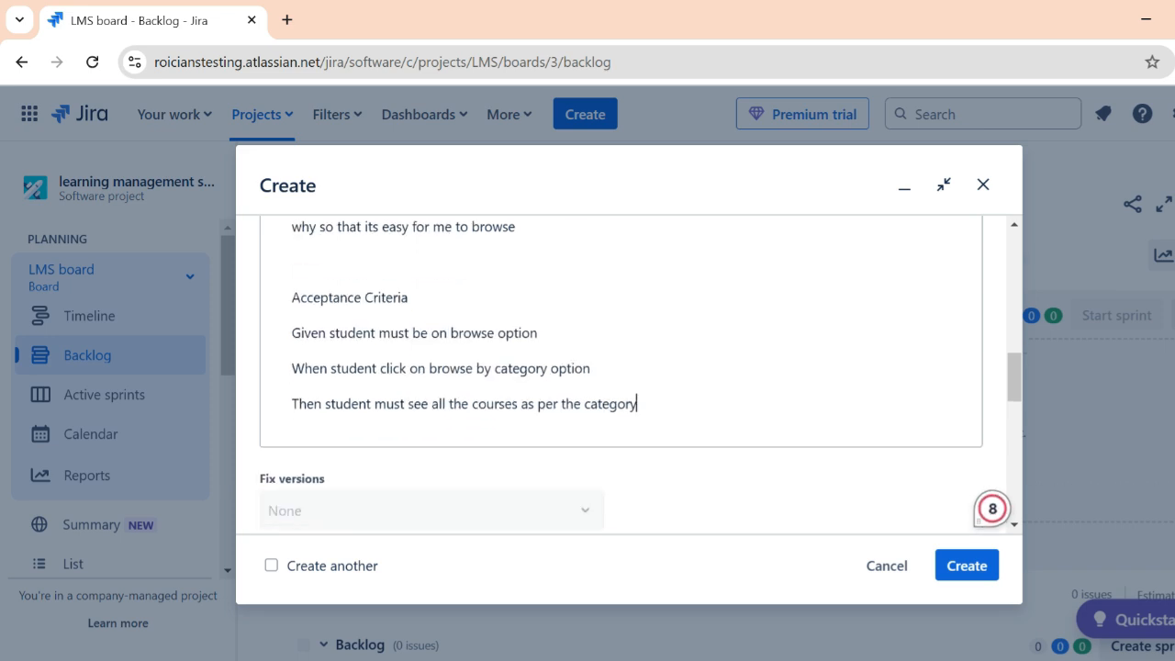
Make the "Acceptance Criteria" heading in the story's description bold.
left_click_drag(409, 297, 292, 297)
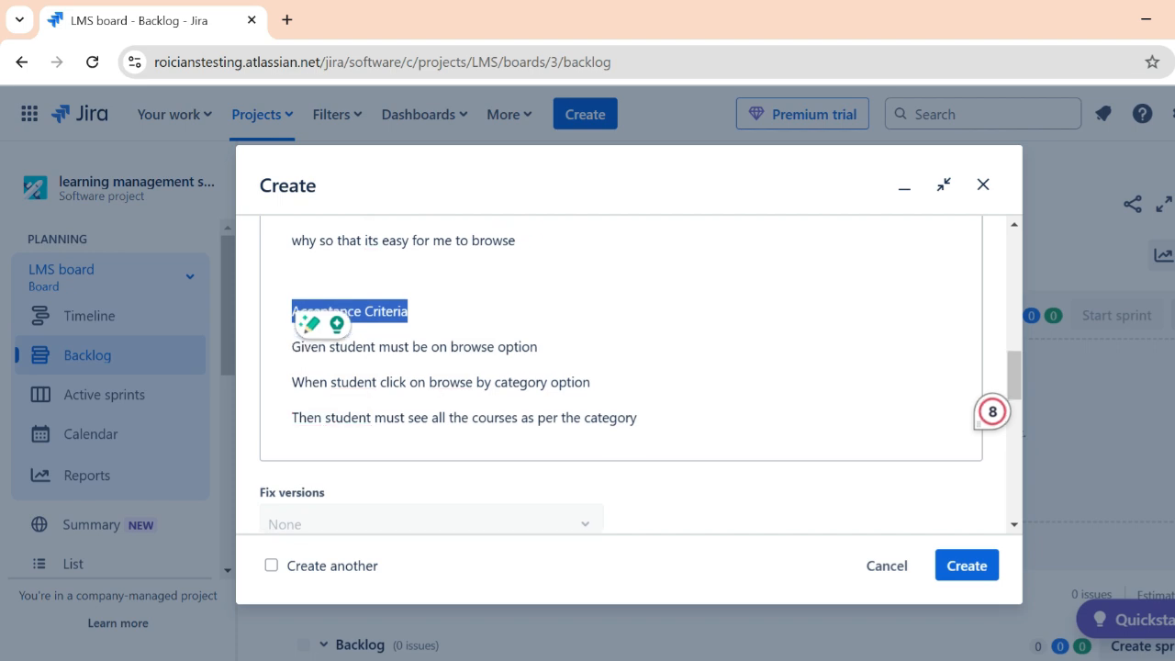
scroll(625, 386, "up", 2)
left_click(351, 294)
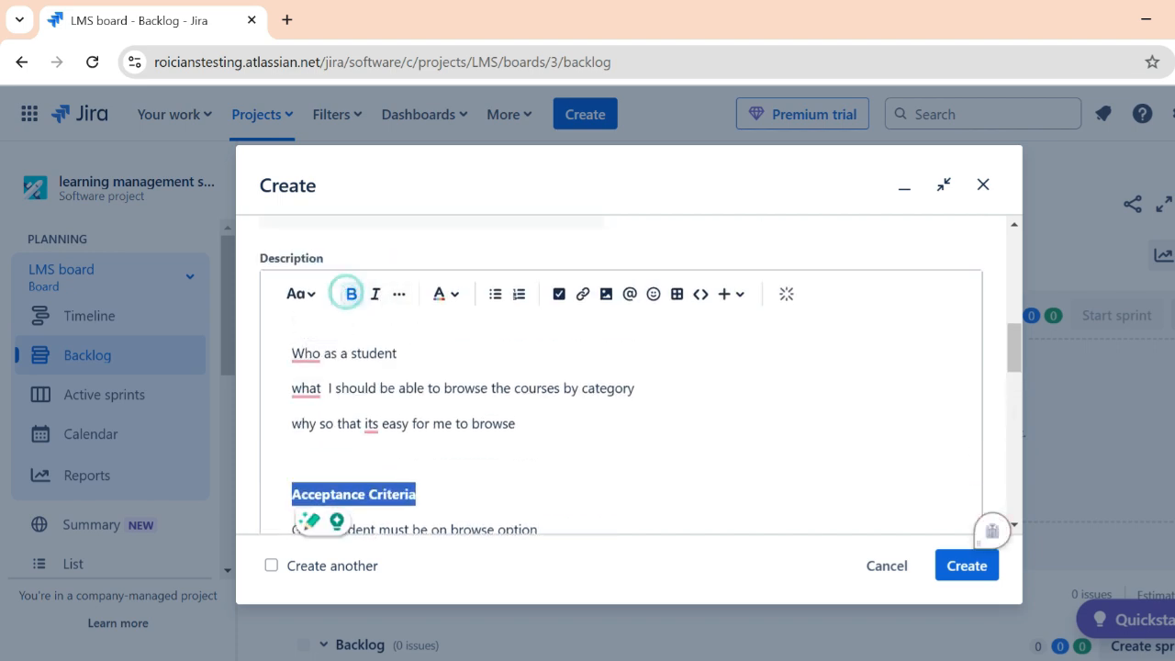
scroll(451, 398, "down", 1)
left_click(451, 399)
scroll(451, 398, "down", 1)
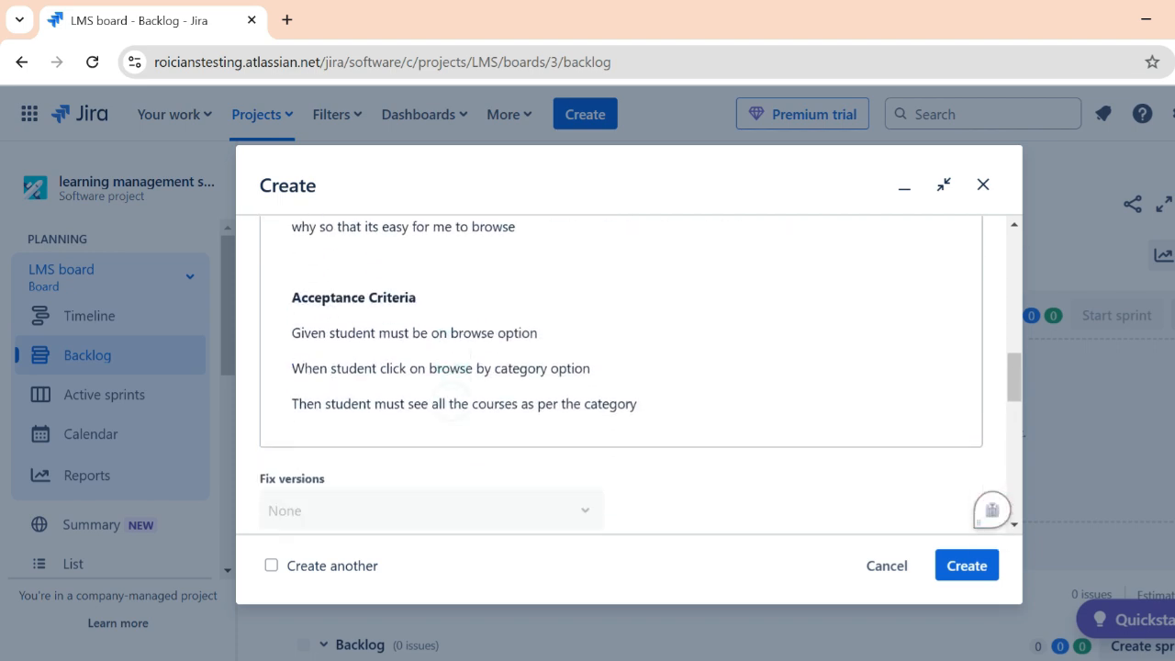
Add a line reading "supported" below the "Then" line of the description, separated by a blank line.
left_click(643, 405)
key("Return")
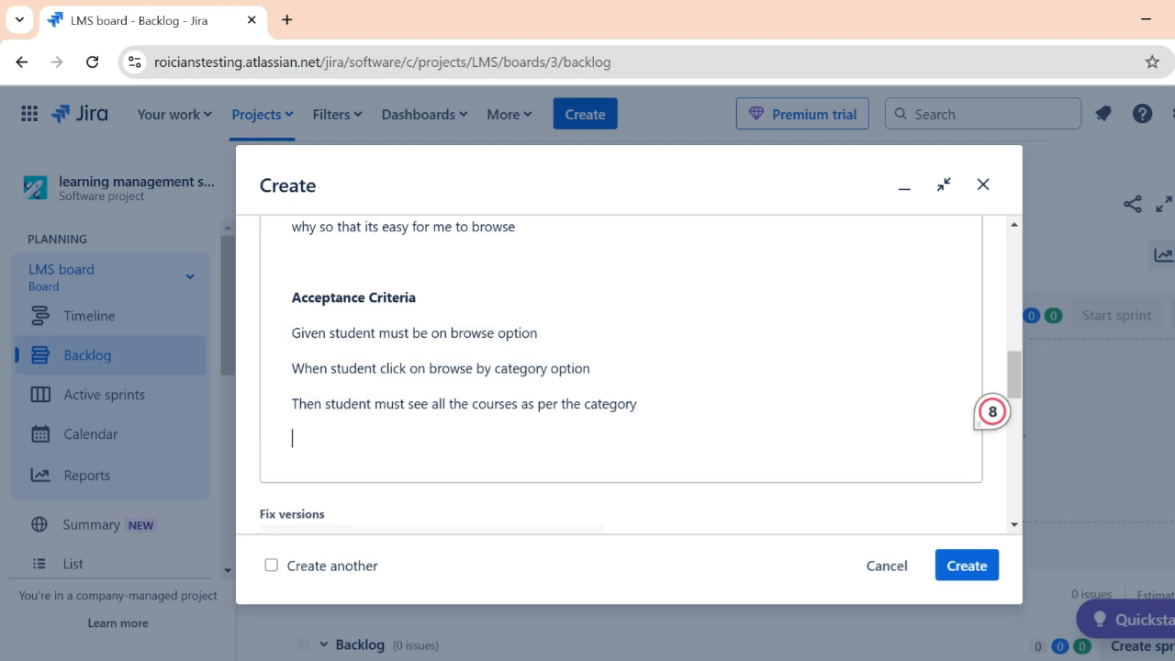
key("Return")
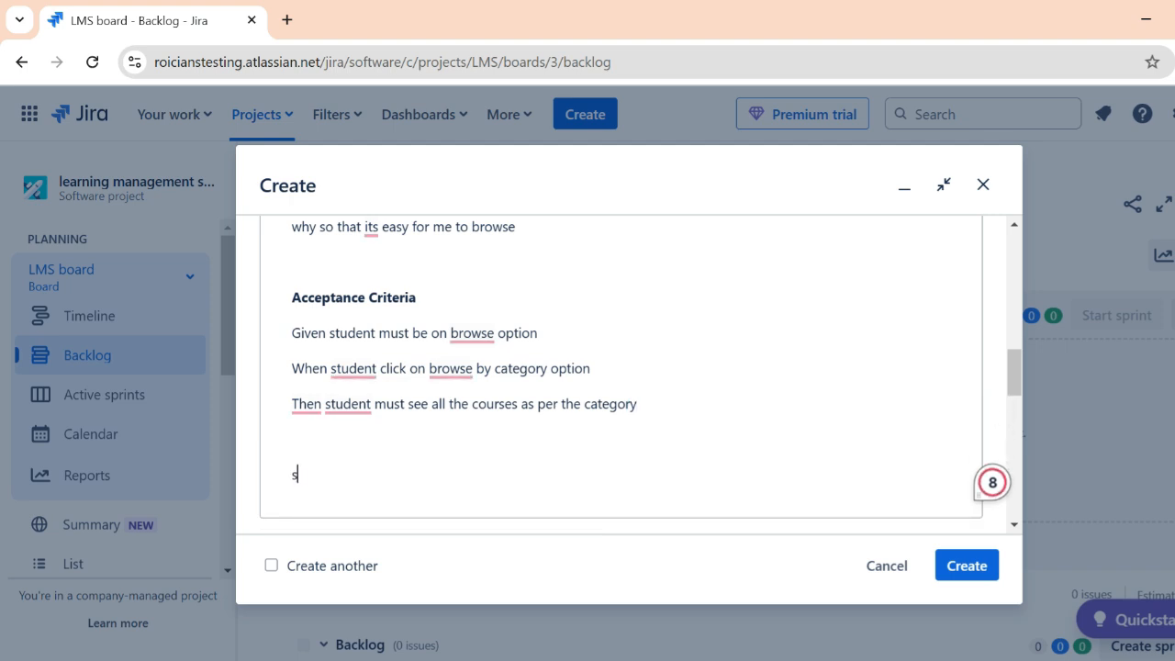
type("supported")
scroll(621, 367, "up", 2)
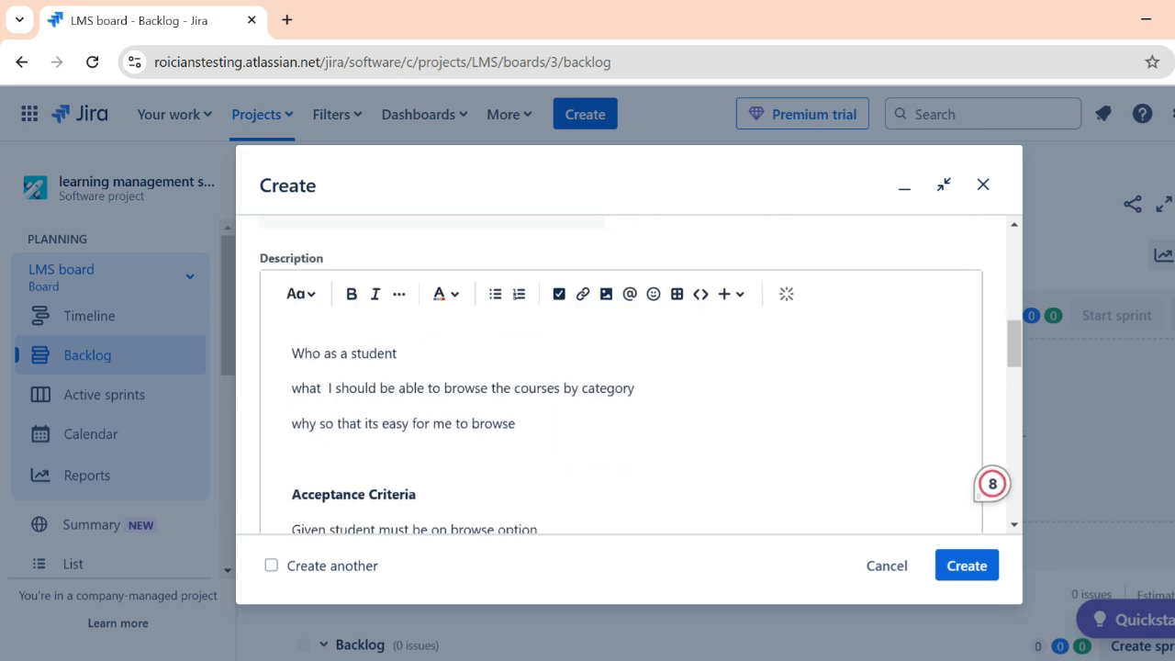
scroll(504, 406, "up", 1)
scroll(505, 407, "down", 1)
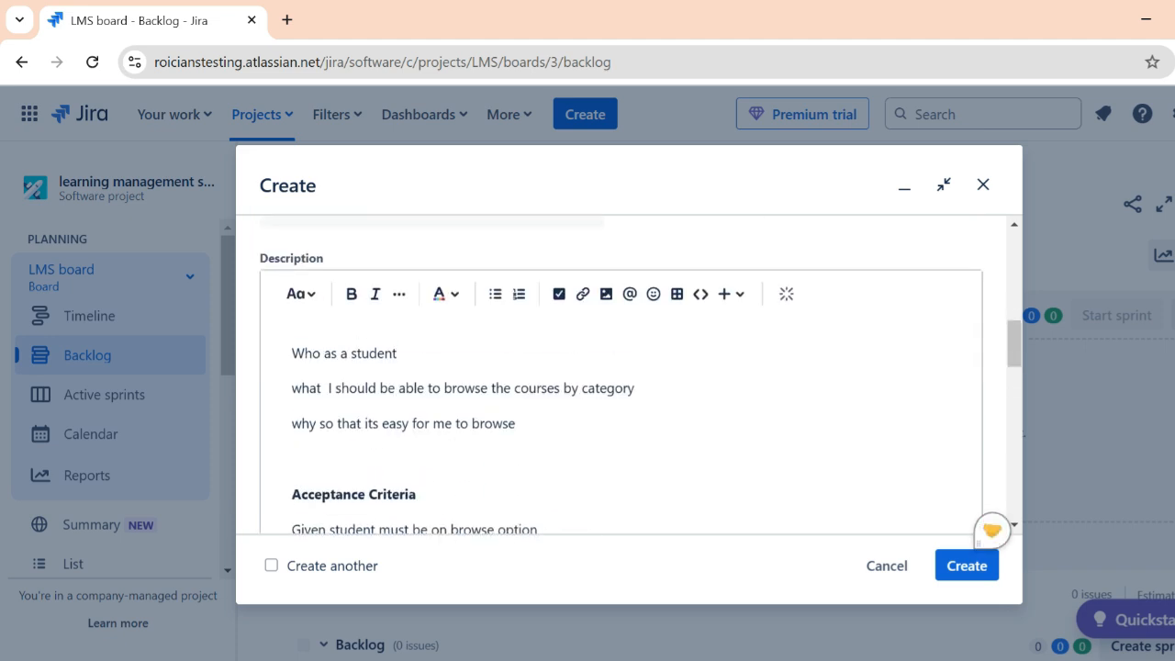
scroll(621, 413, "down", 3)
left_click_drag(335, 297, 304, 327)
Set the new story's priority to Highest.
scroll(307, 330, "down", 5)
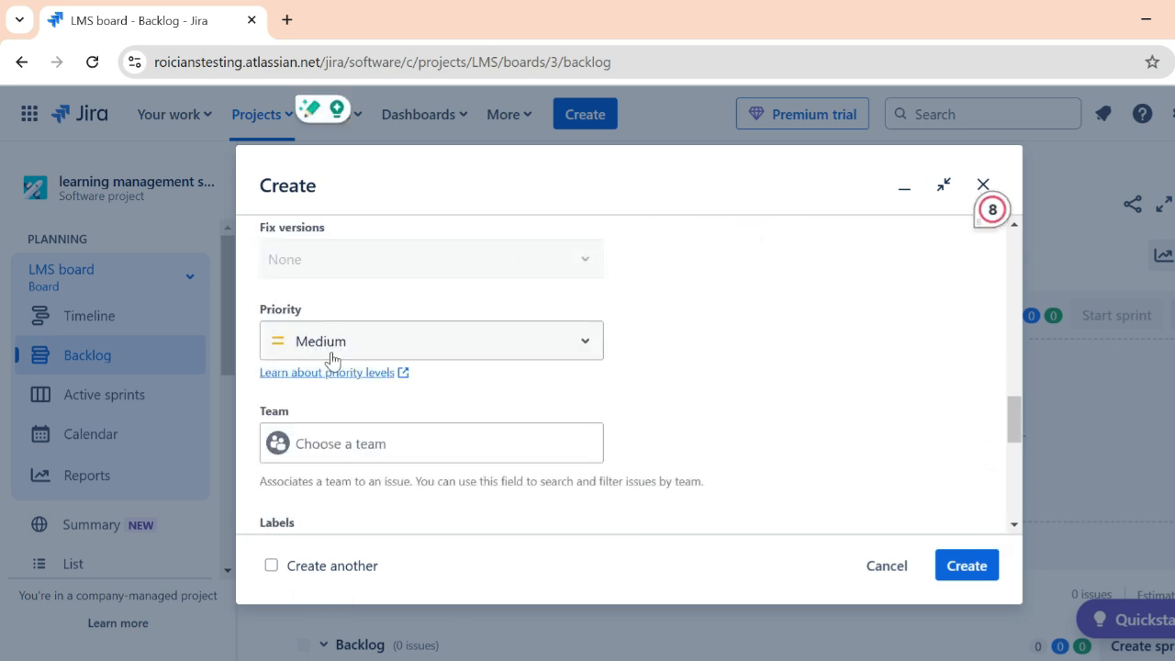
left_click(344, 353)
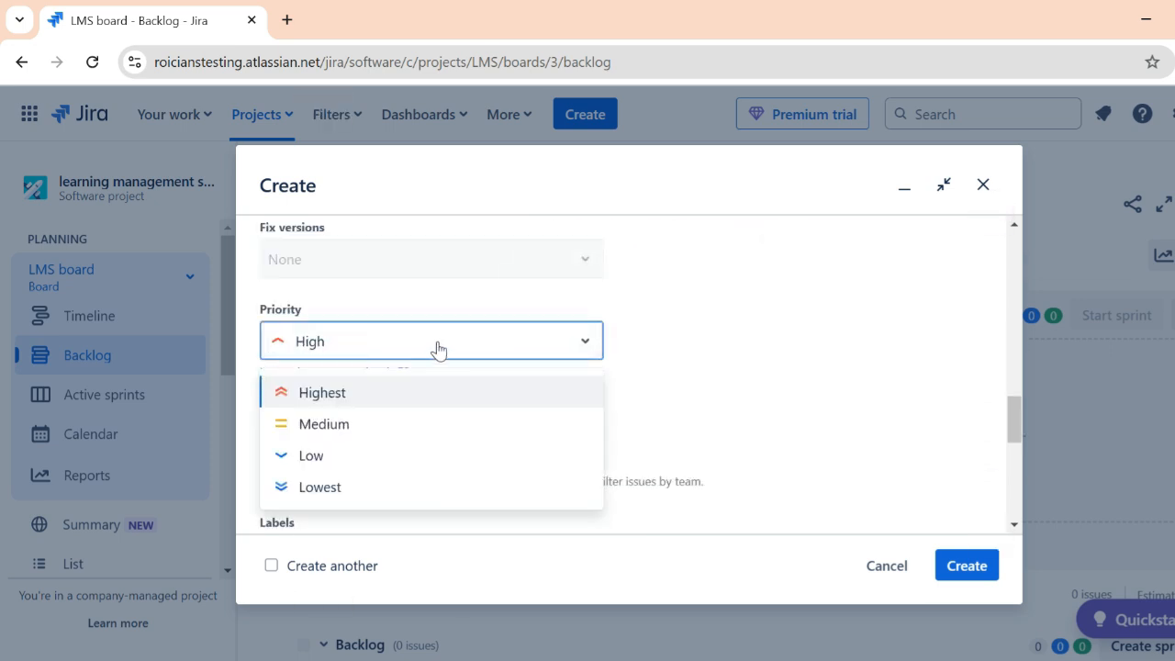
left_click(431, 341)
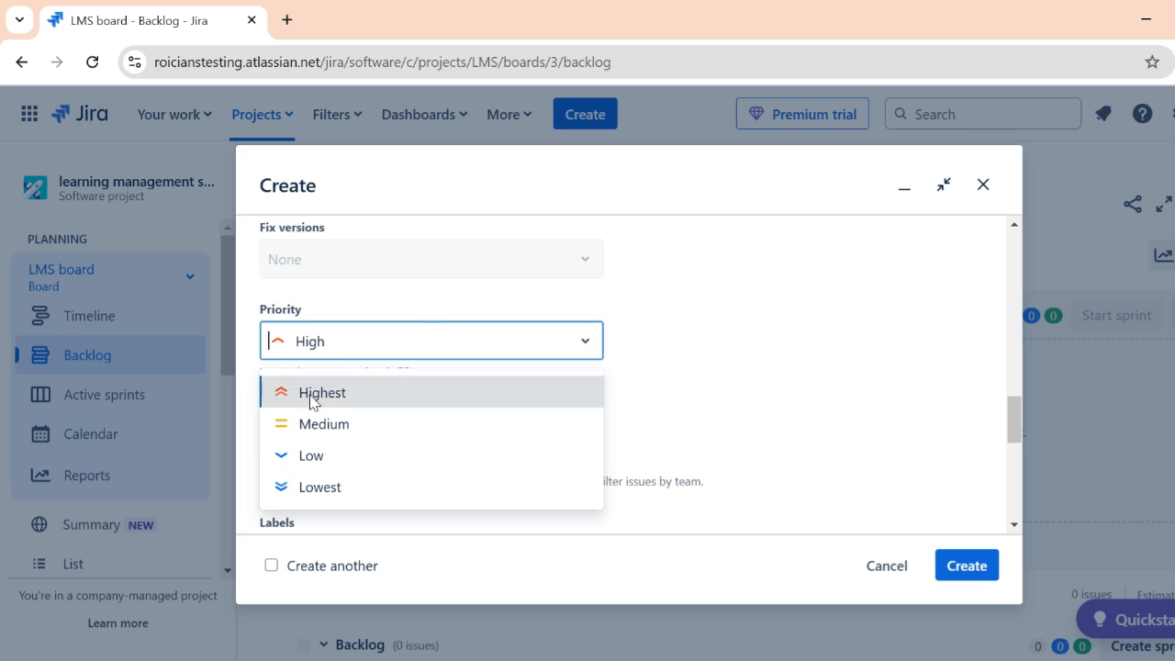
left_click(310, 393)
Examine the remaining Team, Labels, Attachment, Linked Issues, Assignee and Sprint fields of the new story.
scroll(698, 441, "down", 1)
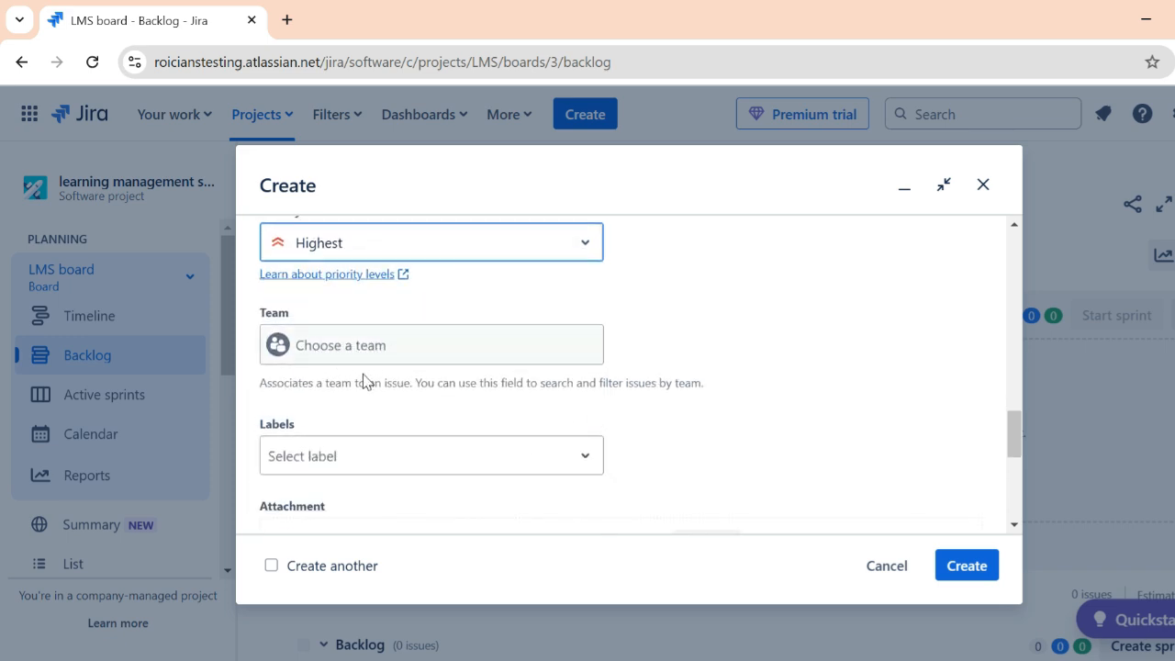
scroll(597, 375, "down", 1)
left_click(409, 354)
scroll(744, 349, "down", 1)
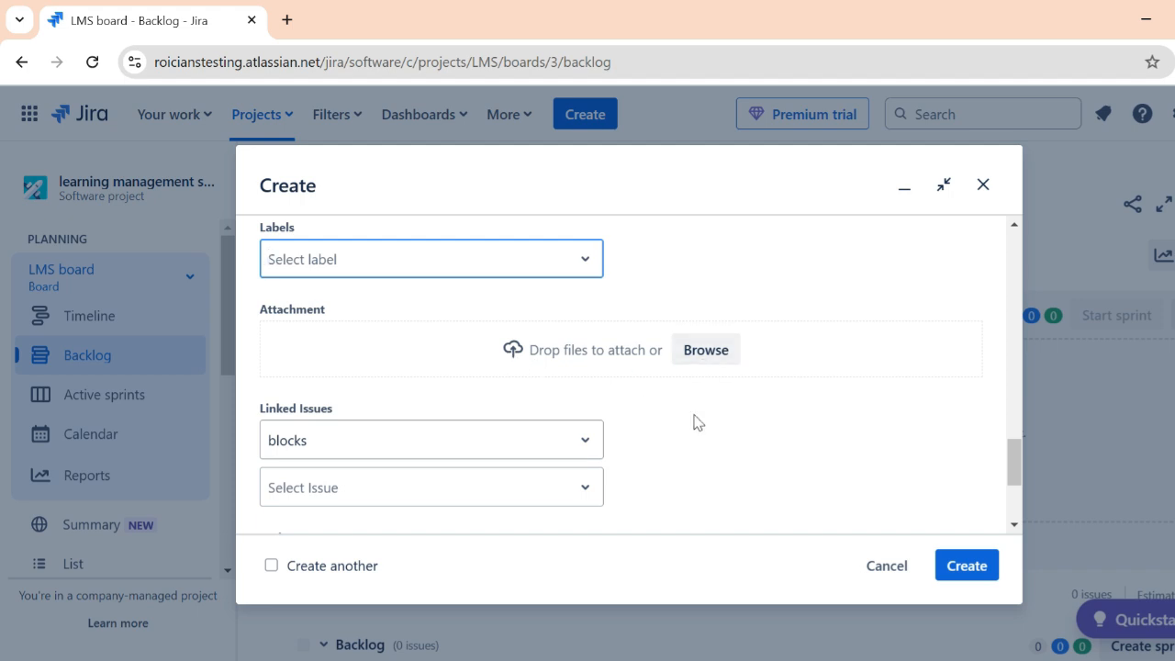
scroll(698, 427, "down", 2)
left_click(594, 399)
scroll(708, 422, "down", 2)
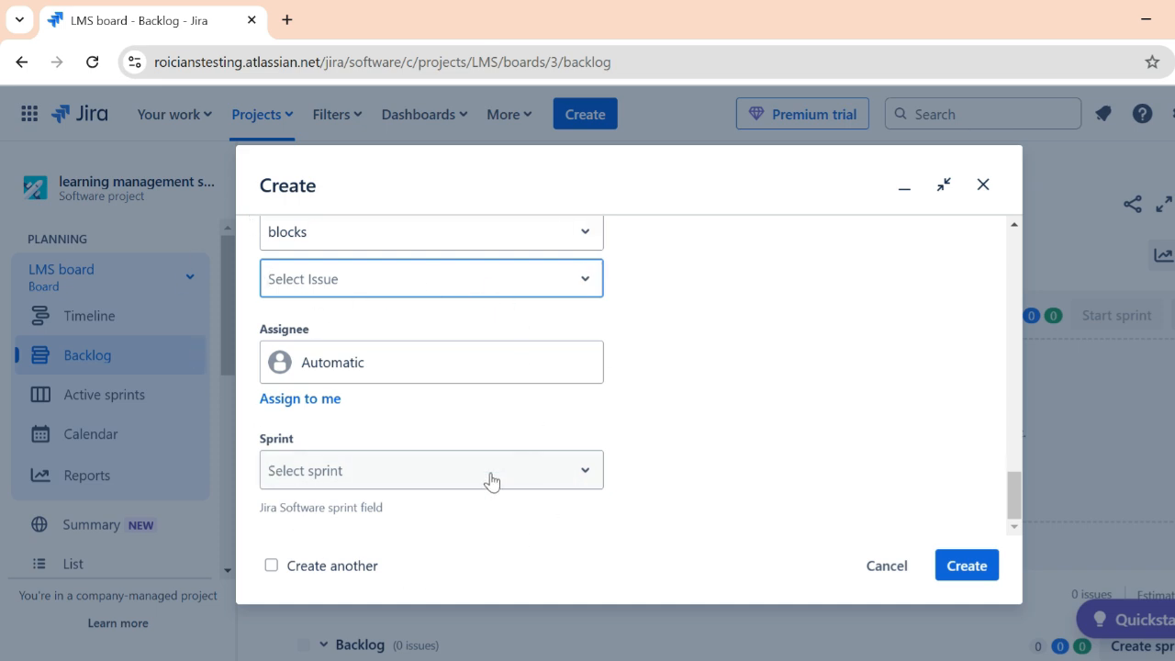
key("Tab")
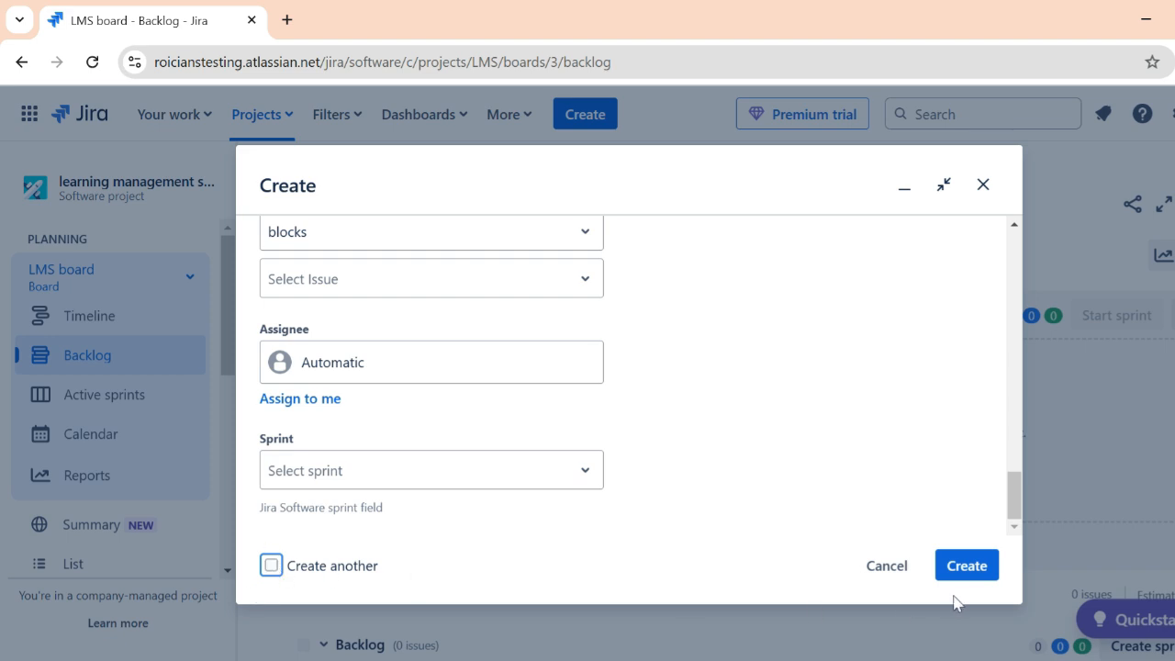
Create the story with the entered details and dismiss the notification.
left_click(967, 568)
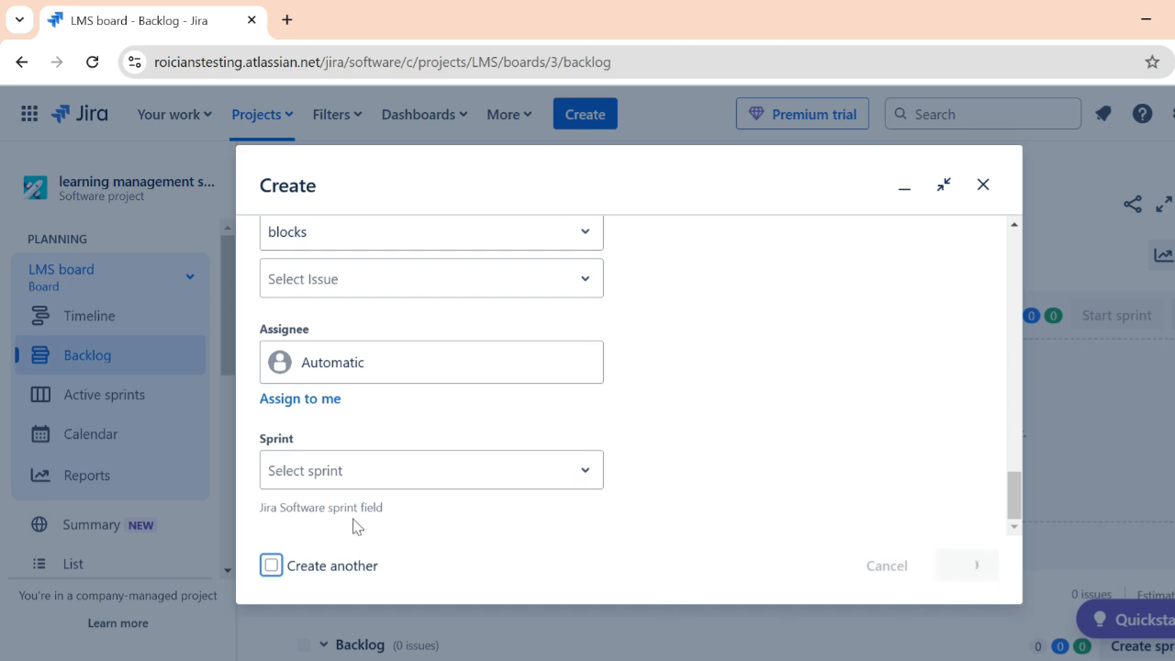
scroll(542, 497, "down", 2)
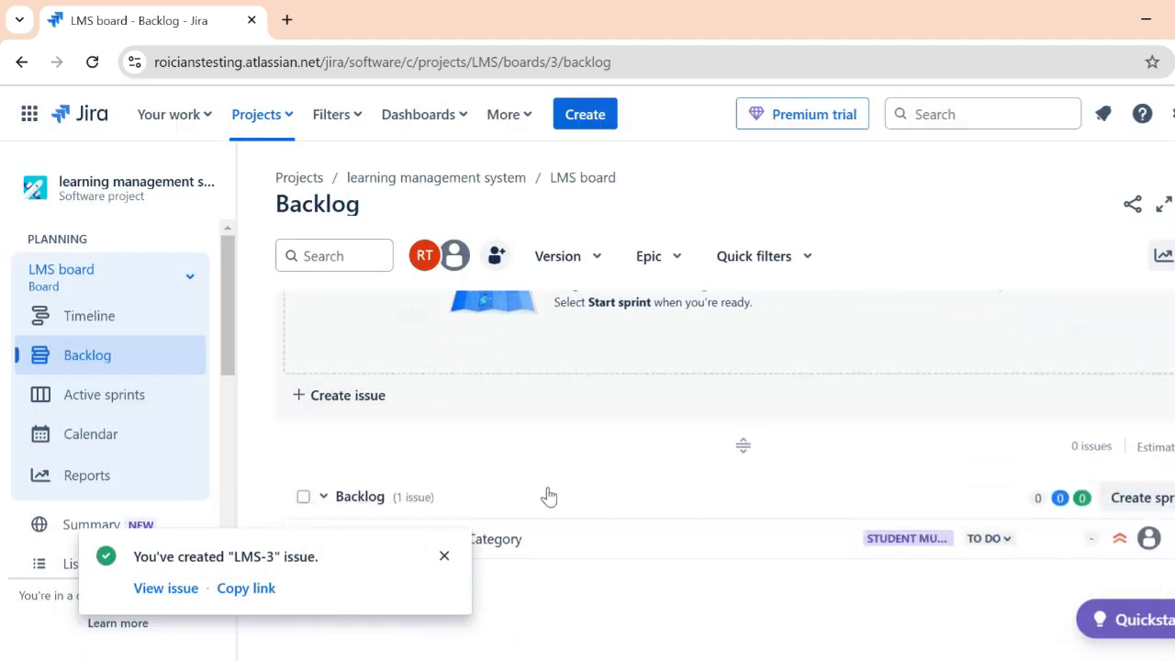
left_click(445, 557)
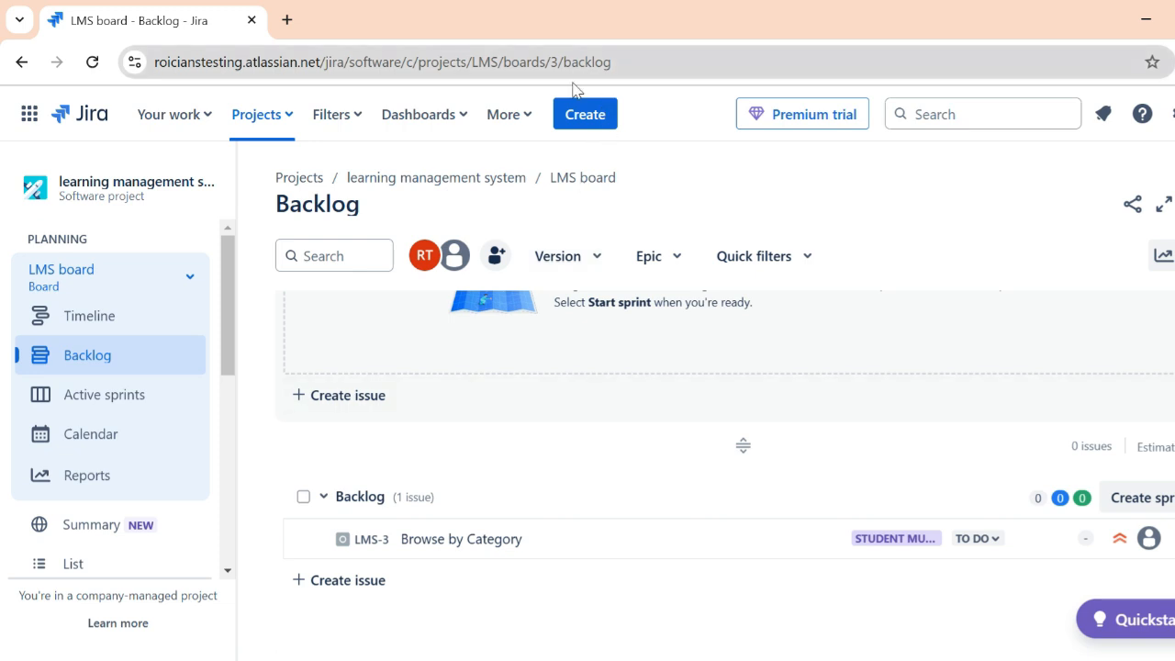
Add a backlog issue named "Browse by keyword" and assign it to the epic LMS-2.
left_click(342, 588)
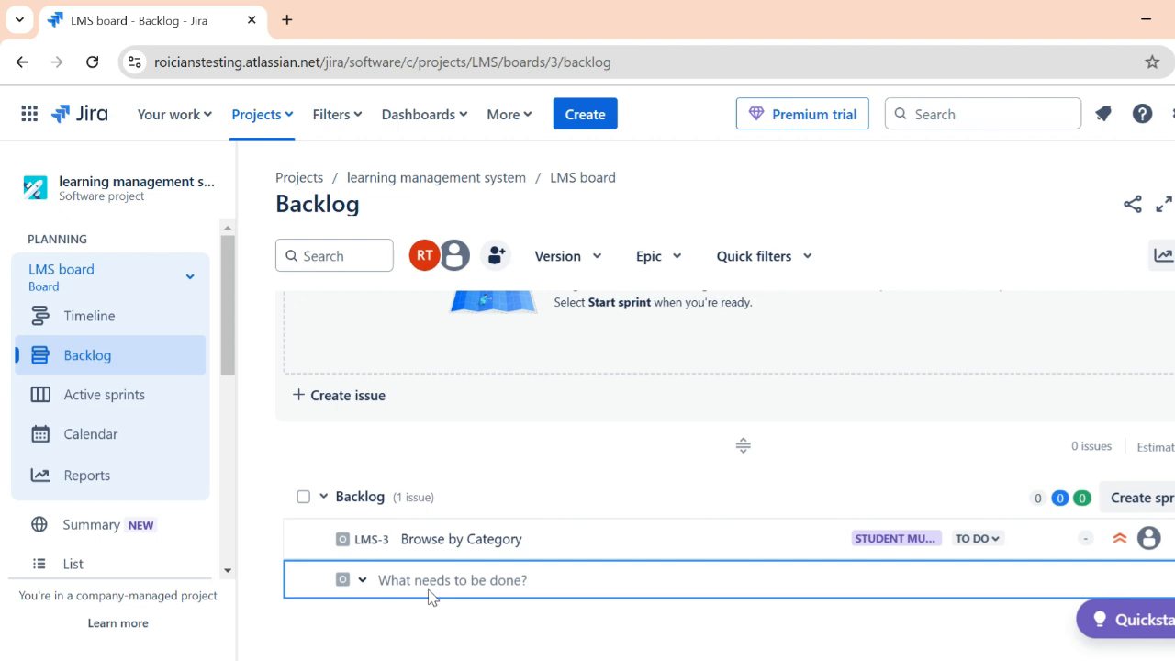
type("Browse by keyword")
key("Return")
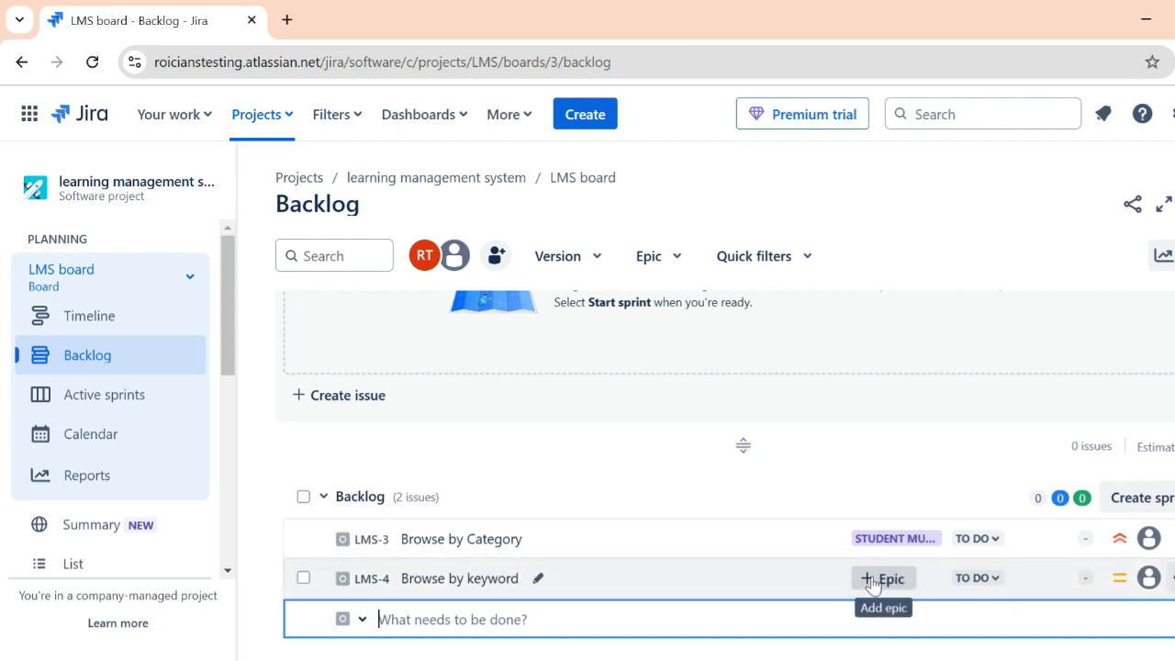
left_click(872, 580)
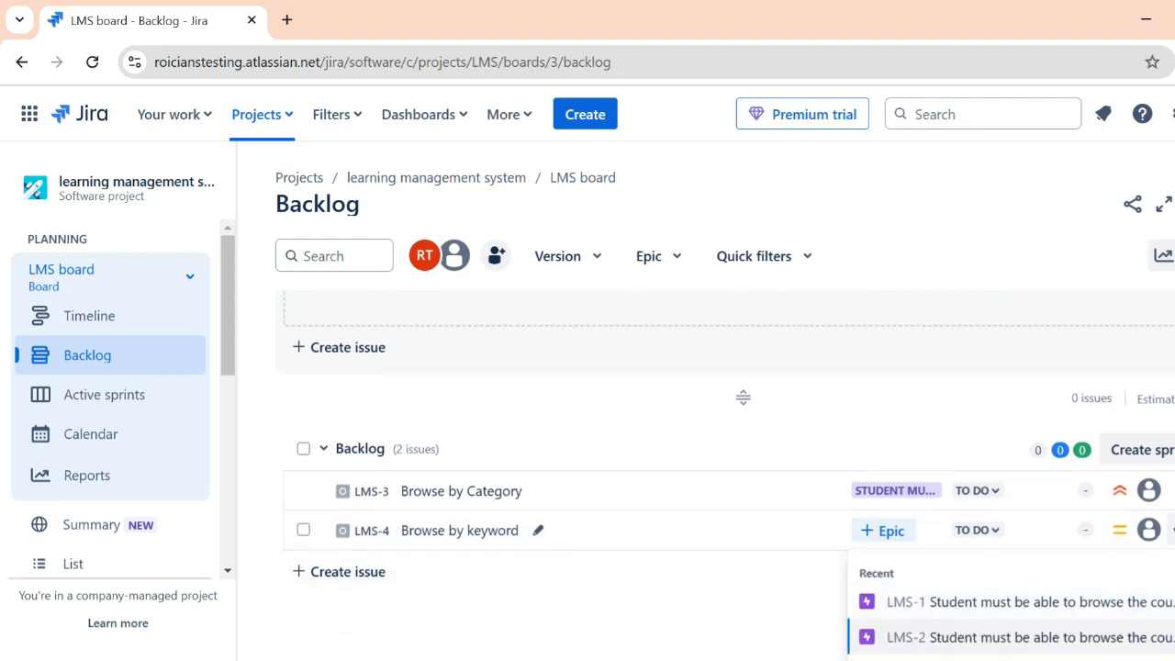
left_click(974, 649)
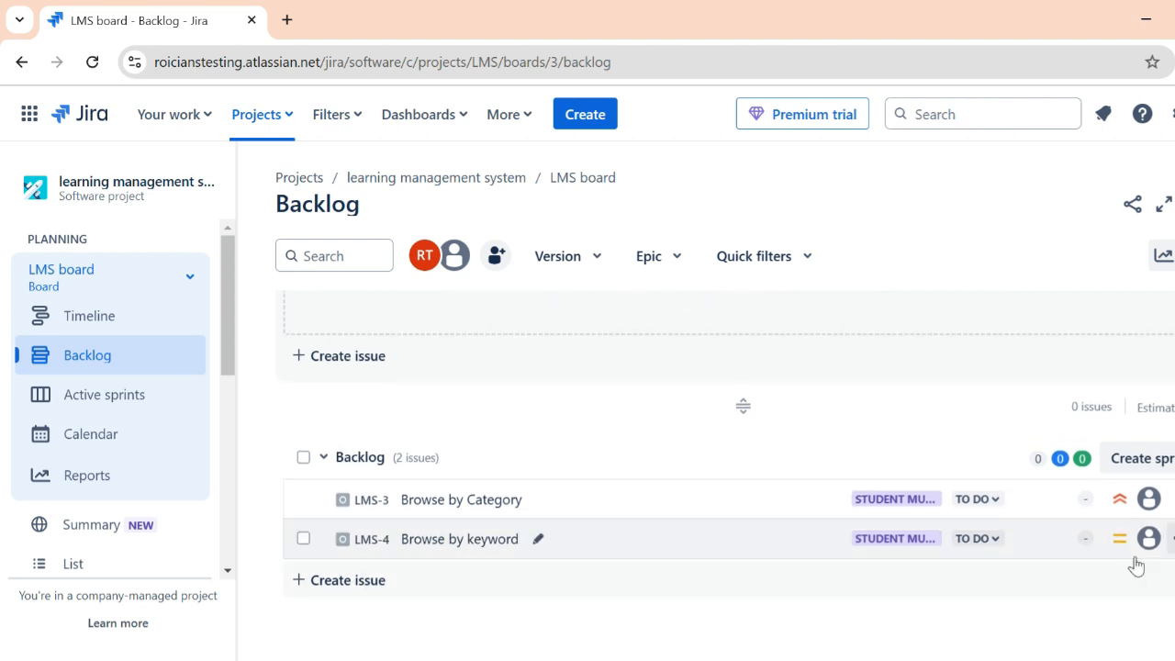
Open the details of the "Browse by keyword" issue and dismiss the announcement about grouped fields.
left_click(568, 556)
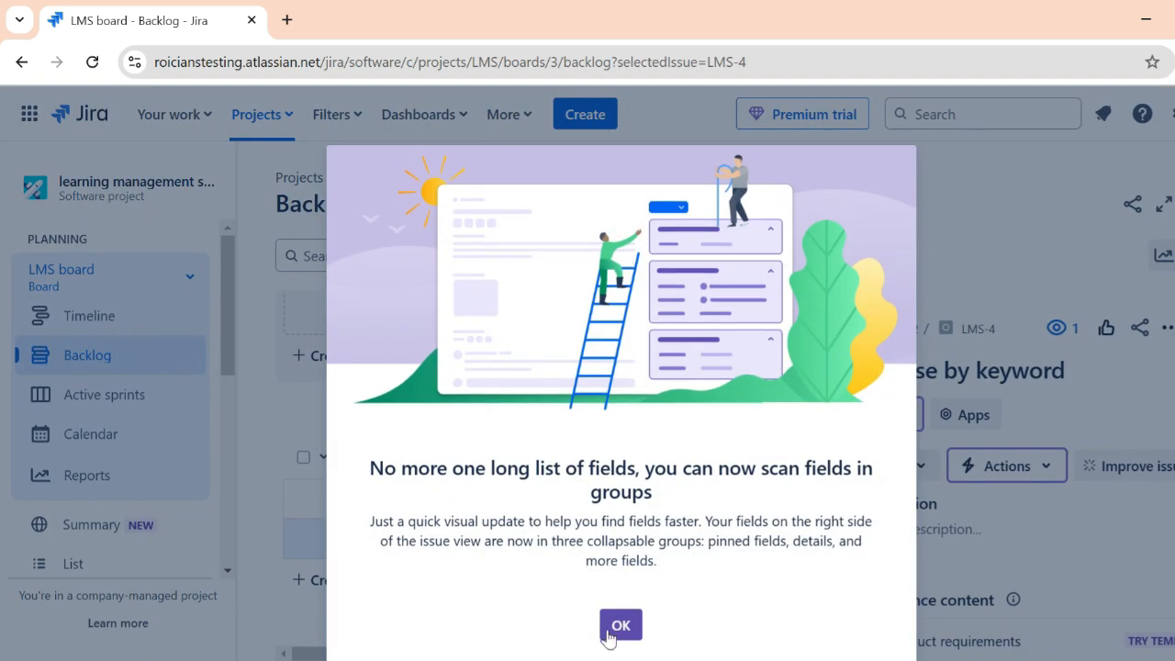
left_click(619, 627)
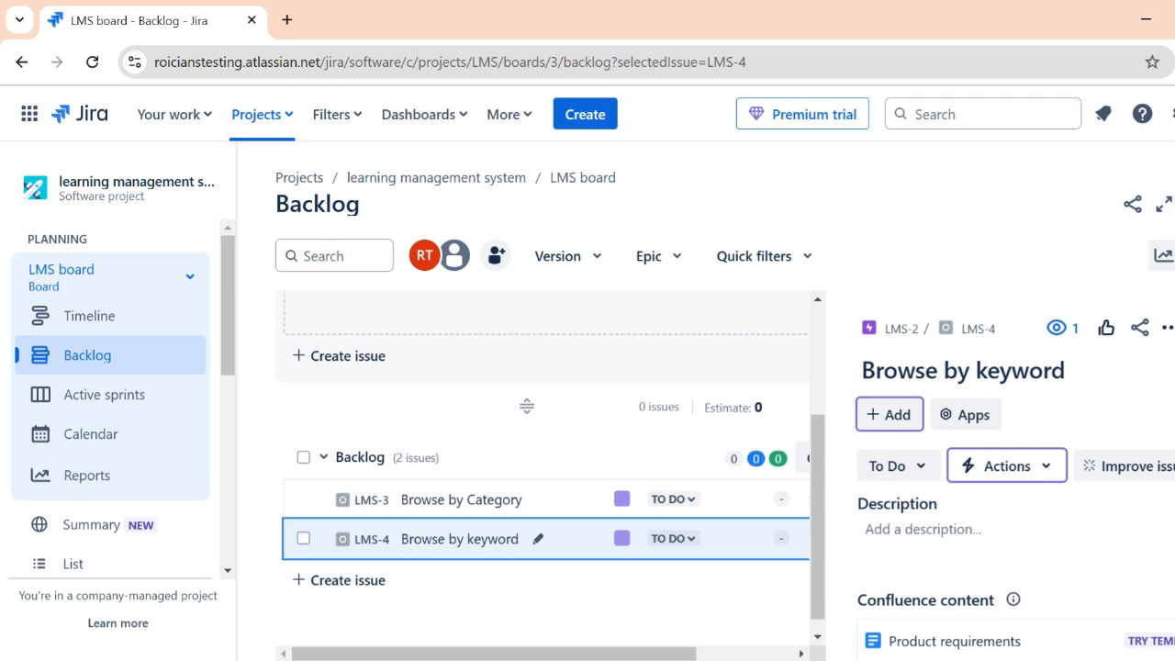
scroll(1010, 477, "down", 5)
scroll(1010, 478, "up", 4)
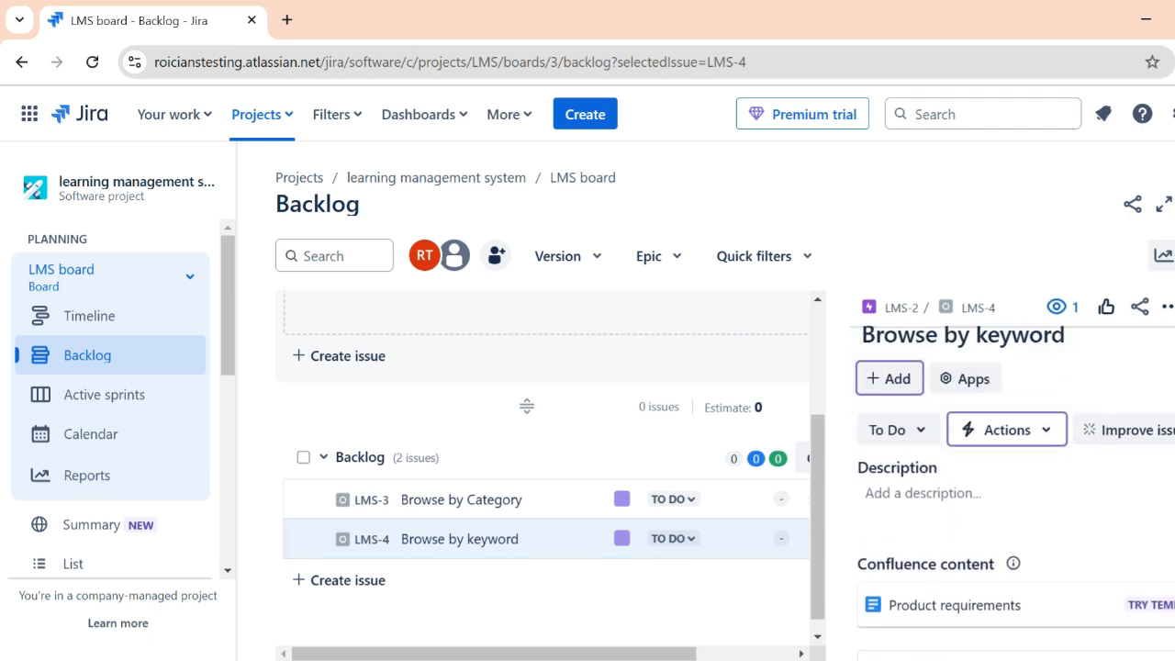
scroll(1010, 478, "up", 1)
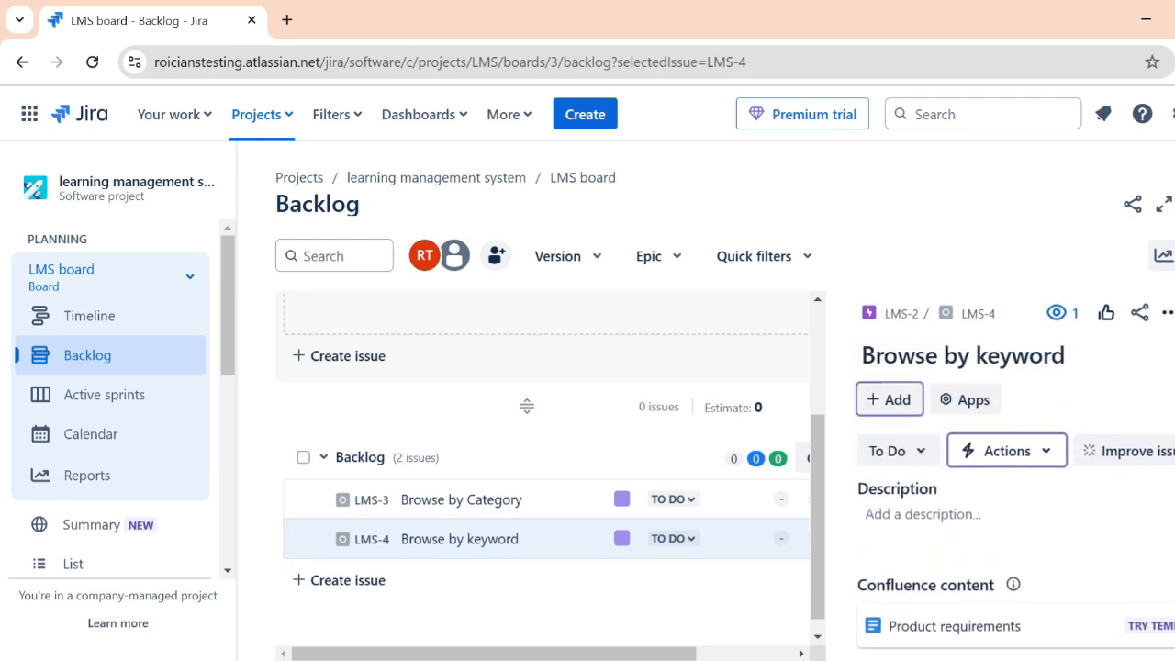
Give the "Browse by keyword" issue a description with the lines "Who", "what" and "when", and save it.
left_click(935, 526)
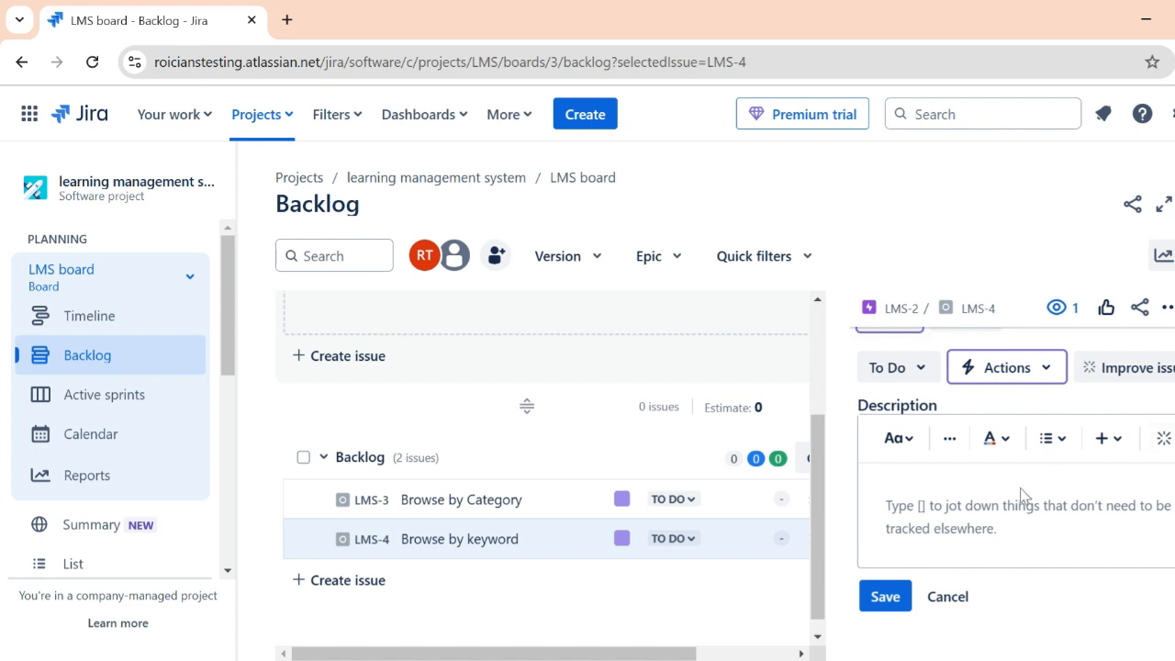
type("Who")
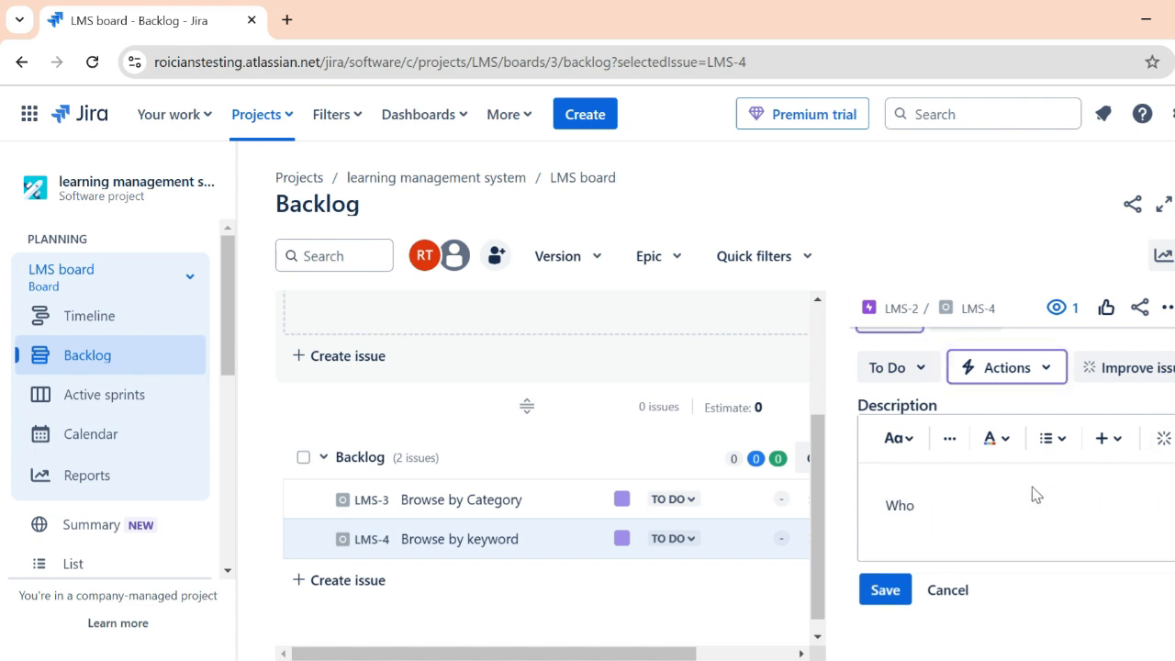
key("Return")
type("what")
key("Return")
type("when")
scroll(979, 418, "down", 2)
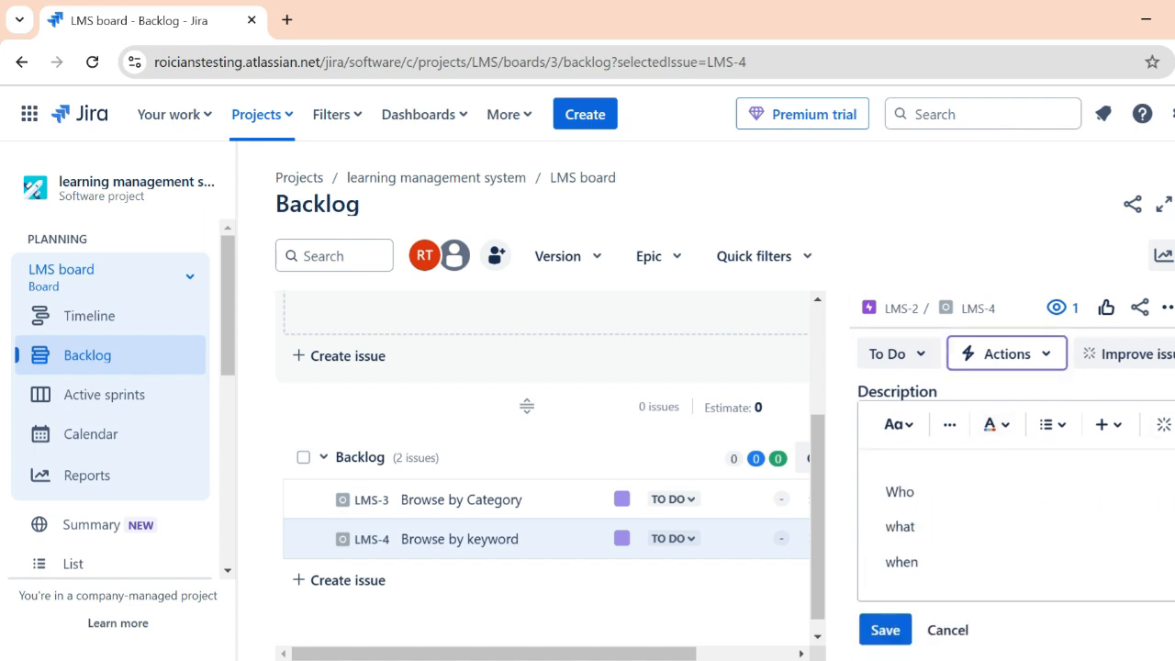
left_click(891, 562)
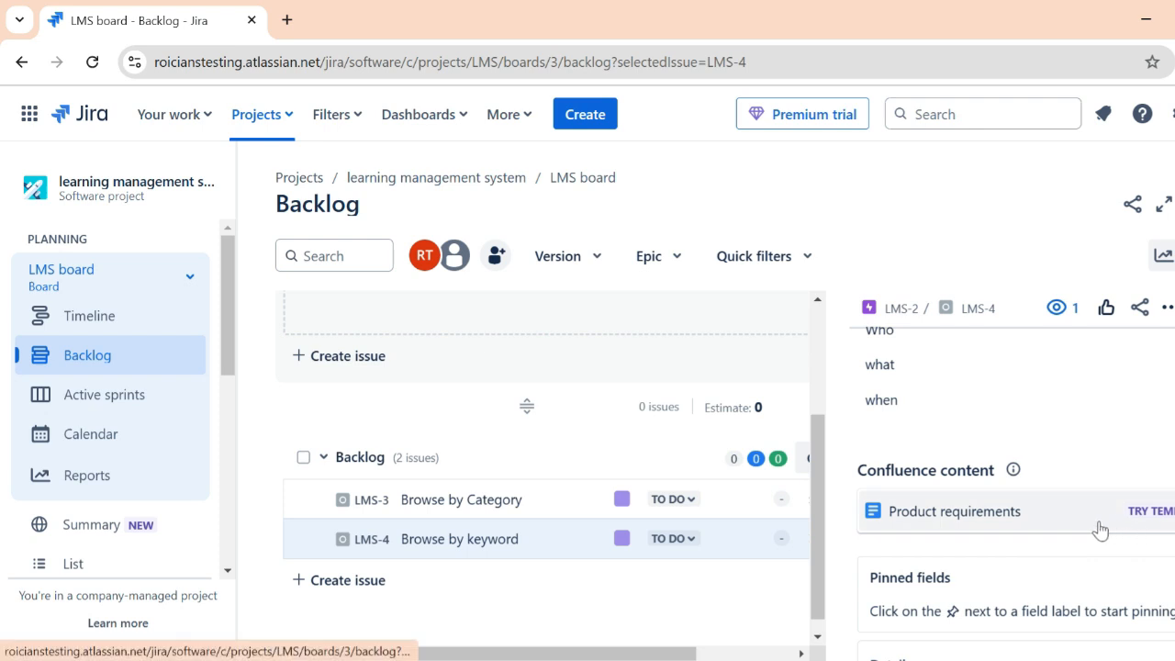
Set the priority of the "Browse by keyword" issue to Low.
scroll(1093, 530, "down", 2)
scroll(1001, 537, "down", 1)
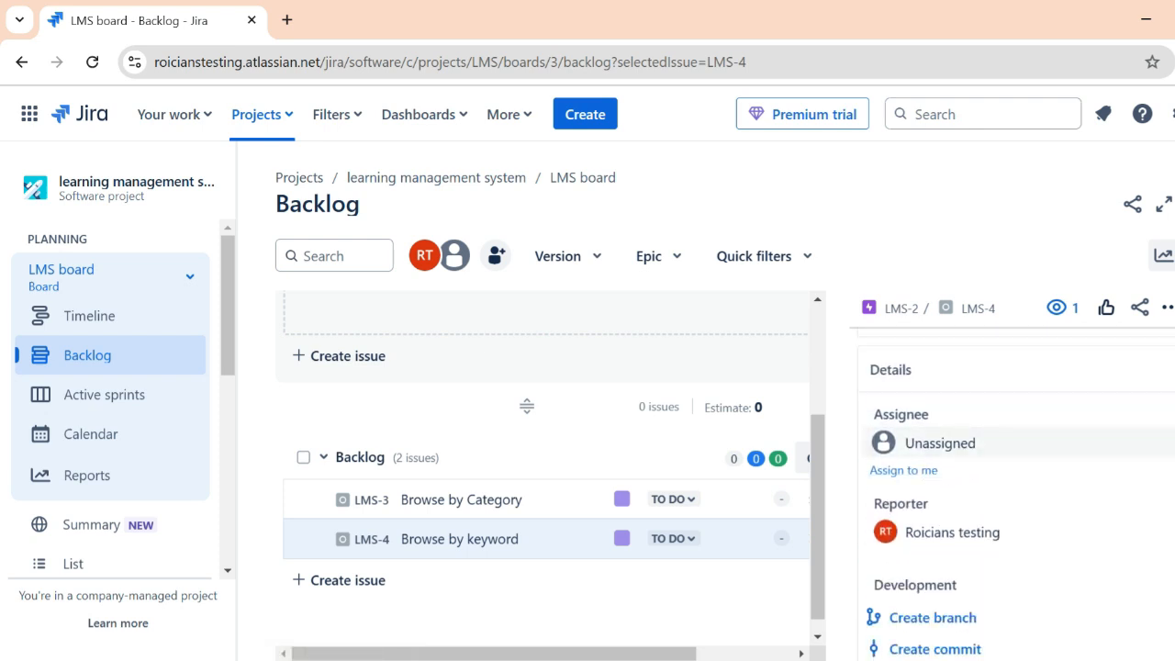
scroll(1056, 536, "down", 2)
scroll(1045, 543, "down", 3)
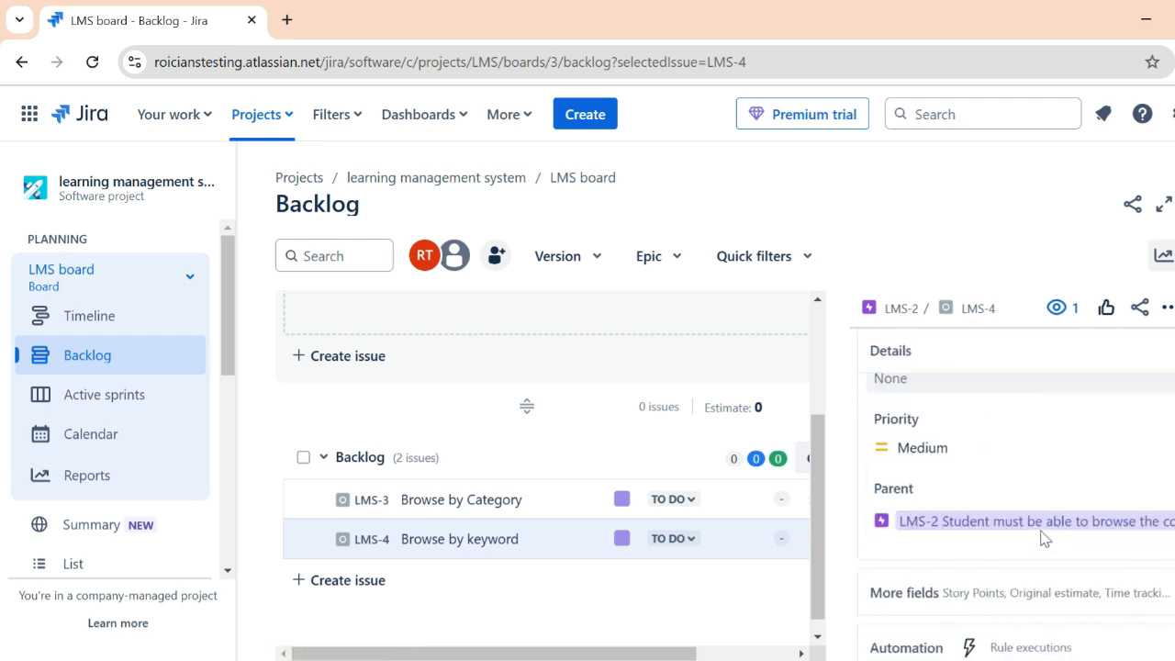
left_click(927, 394)
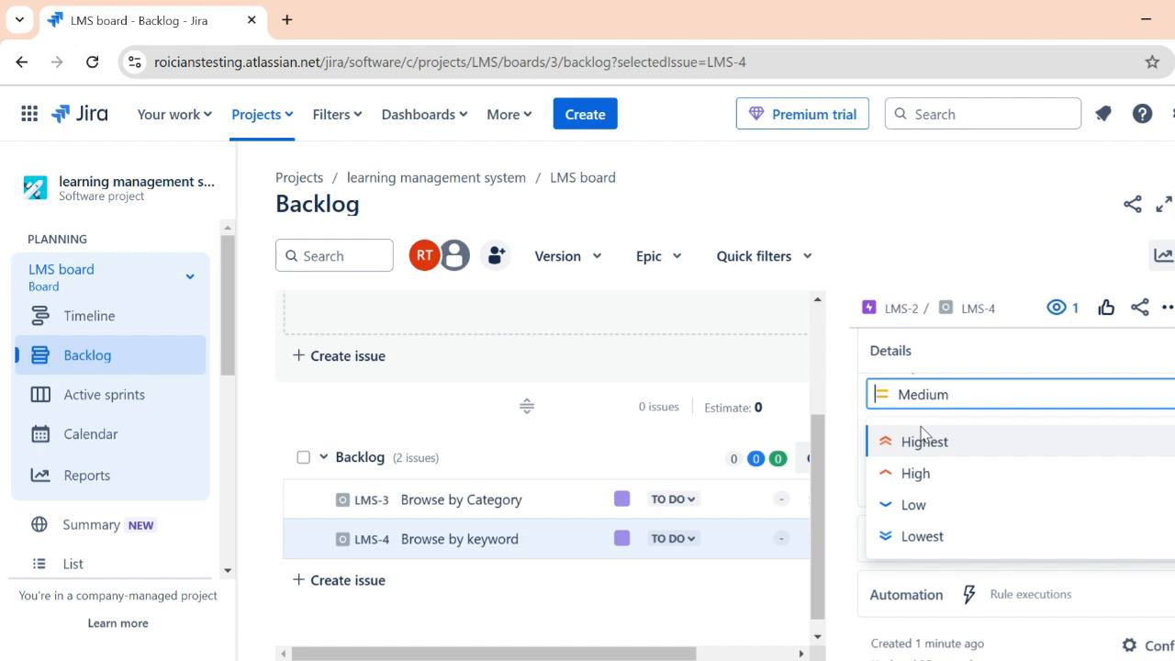
left_click(918, 505)
Look over the remaining fields of the "Browse by keyword" issue and close its details.
scroll(1017, 490, "down", 2)
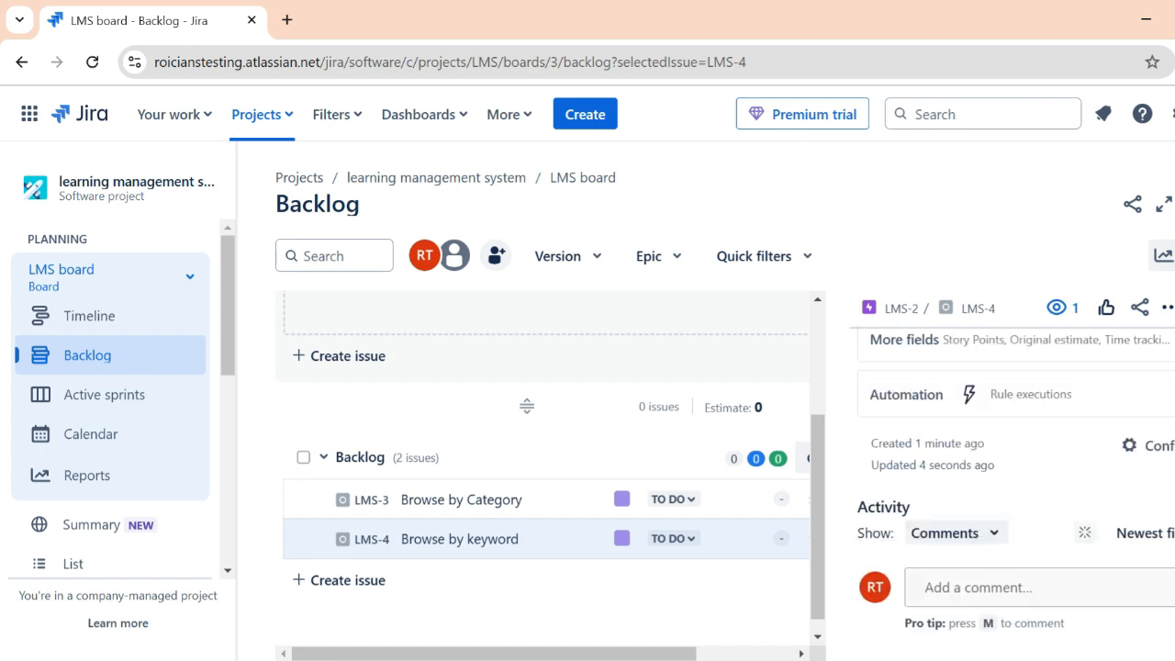
scroll(1011, 487, "up", 6)
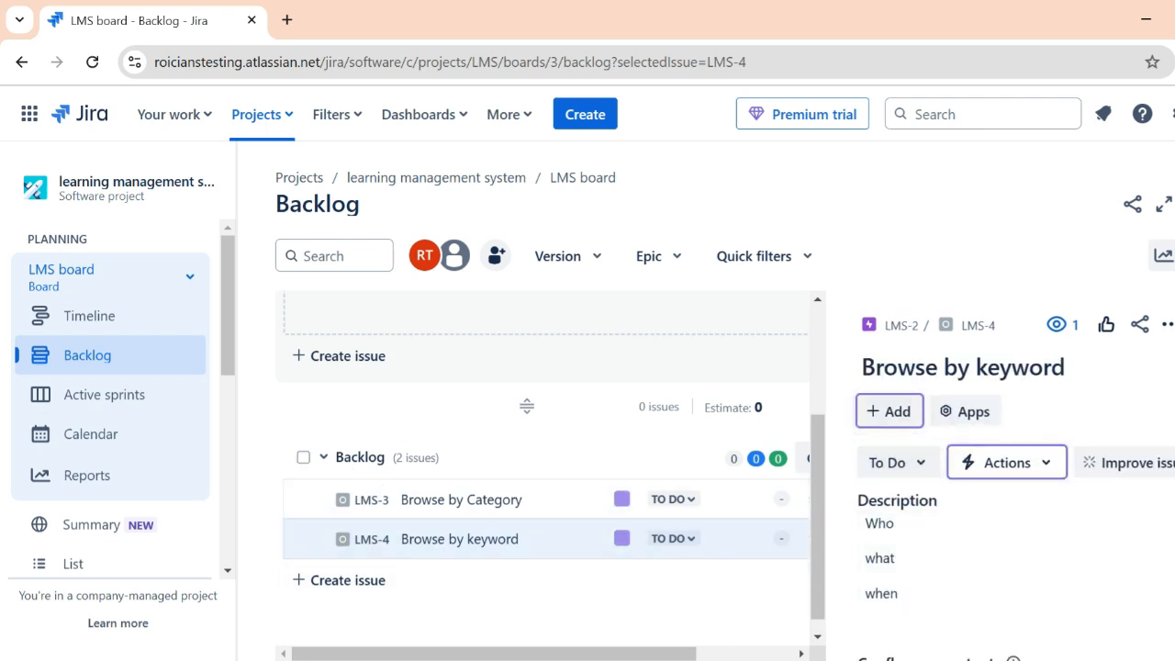
scroll(1015, 496, "down", 5)
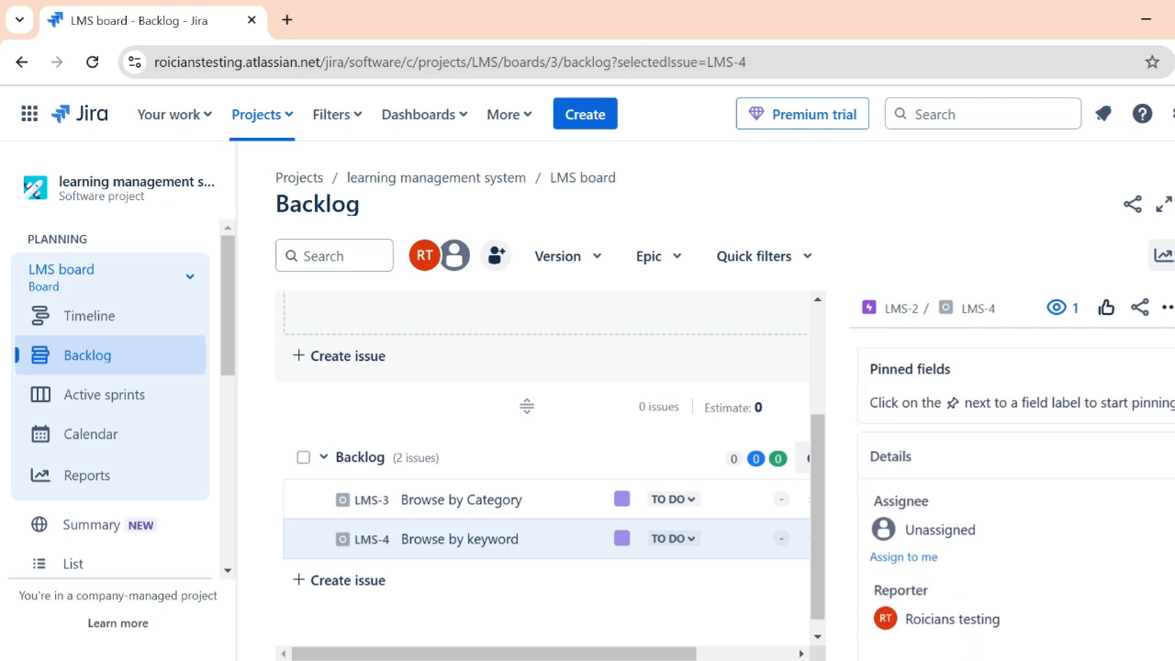
left_click(1174, 308)
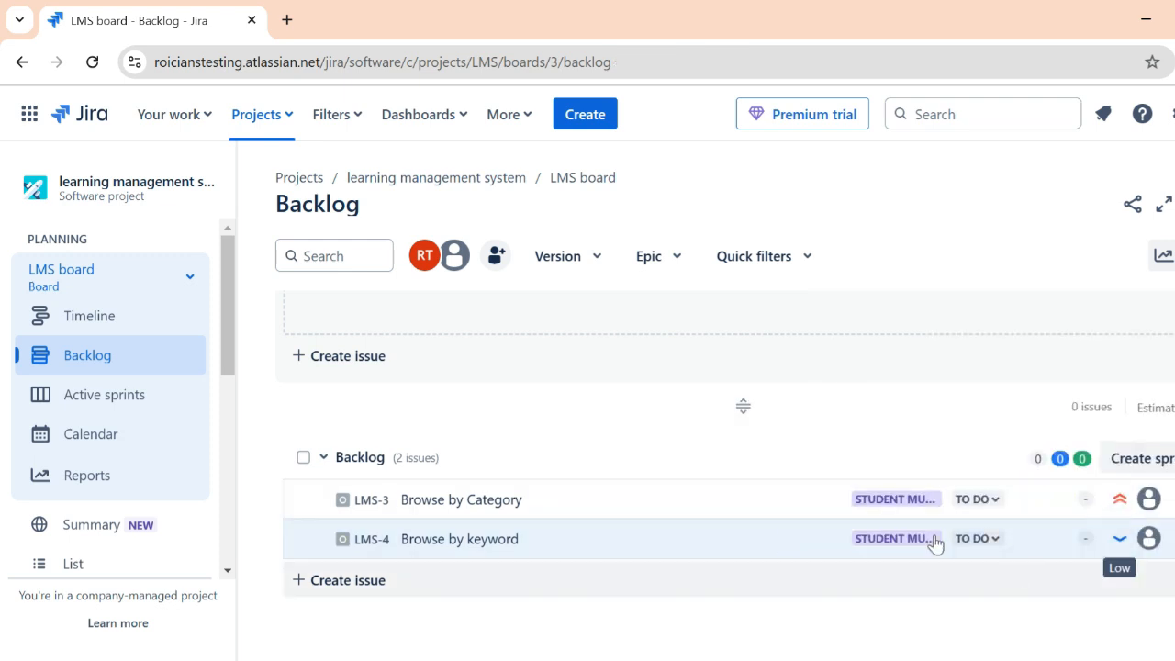